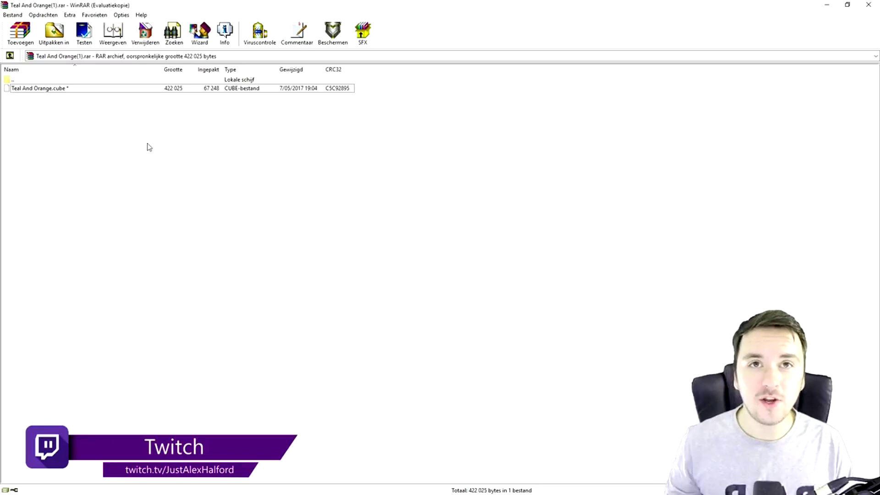
- Select the Teal And Orange.cube file in the open archive
{"action": "left_click", "coordinate": [43, 94]}
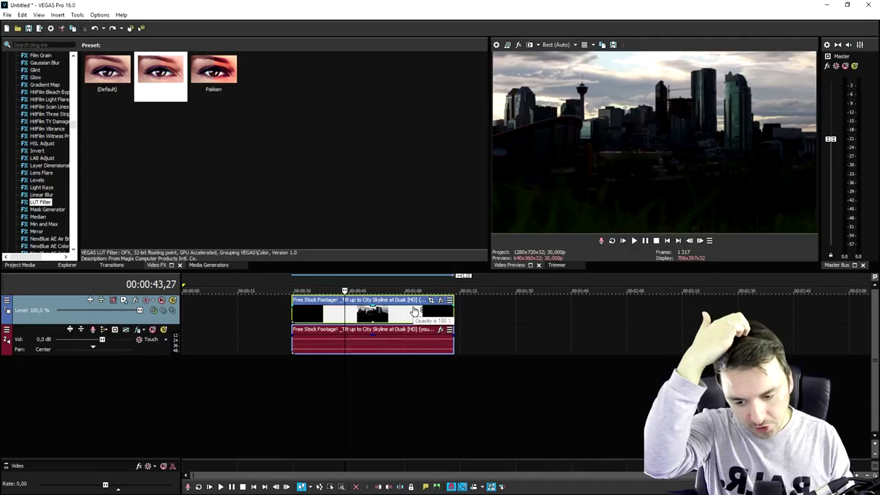
- Apply the LUT Filter video effect with its (Default) preset to the city skyline clip on the timeline
{"action": "left_click", "coordinate": [37, 150]}
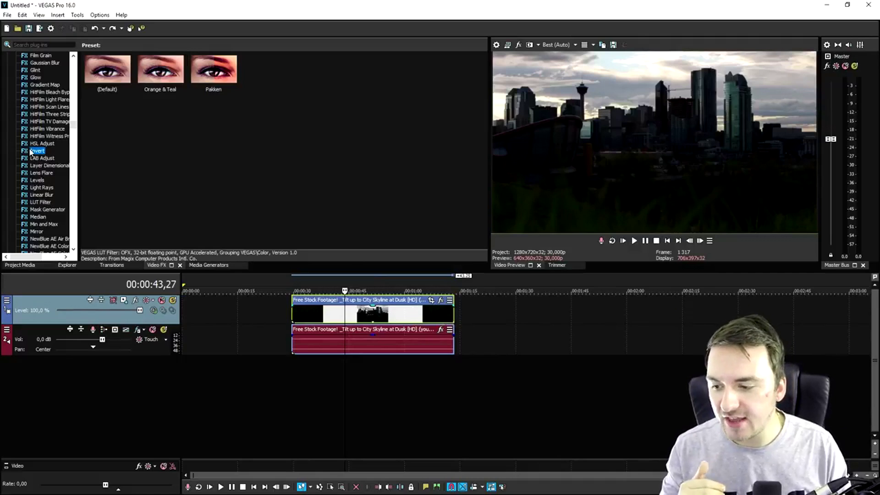
{"action": "key", "text": "alt+F4"}
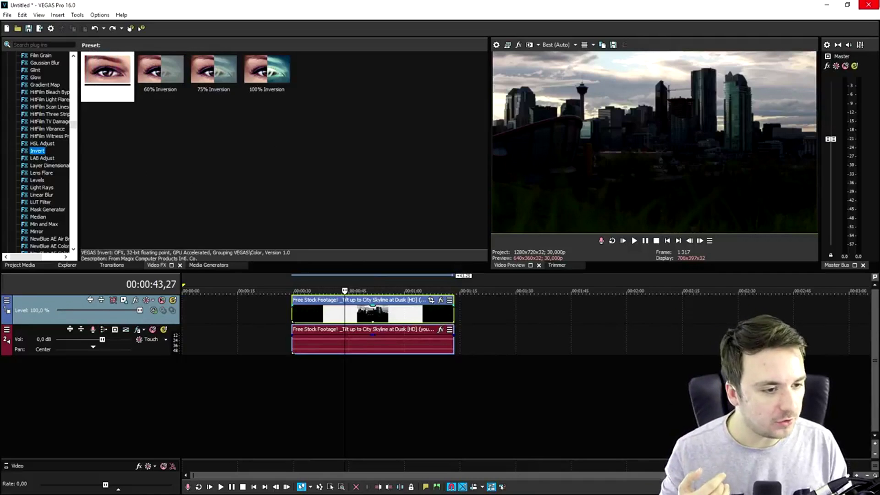
{"action": "left_click", "coordinate": [486, 199]}
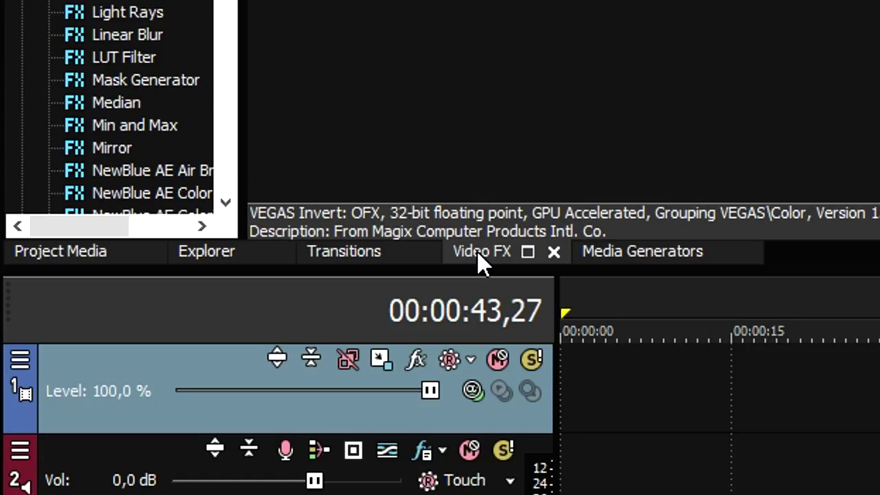
{"action": "scroll", "coordinate": [54, 137], "scroll_direction": "down", "scroll_amount": 7}
{"action": "scroll", "coordinate": [87, 222], "scroll_direction": "down", "scroll_amount": 7}
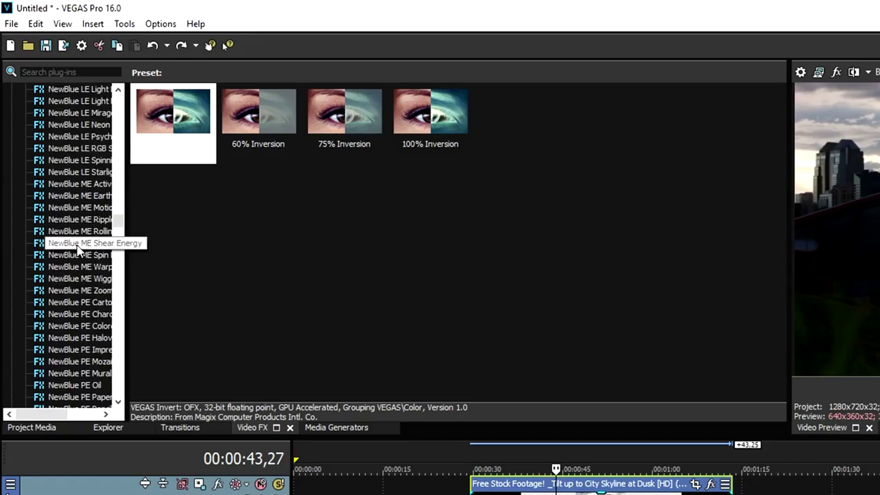
{"action": "scroll", "coordinate": [79, 251], "scroll_direction": "up", "scroll_amount": 10}
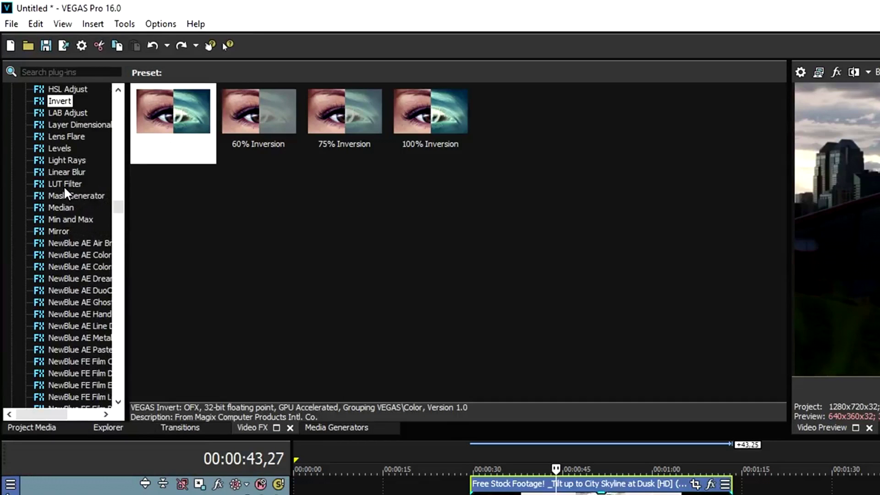
{"action": "left_click", "coordinate": [64, 185]}
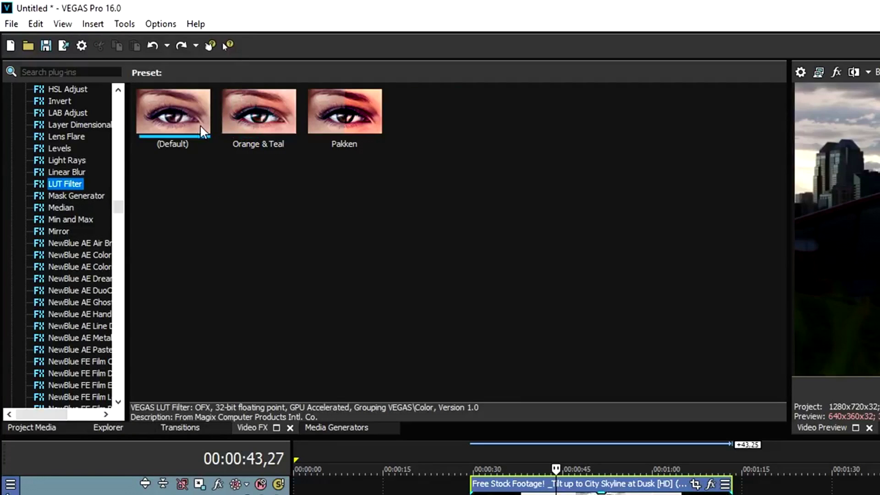
{"action": "left_click", "coordinate": [164, 131]}
{"action": "left_click_drag", "start_coordinate": [162, 107], "coordinate": [631, 486]}
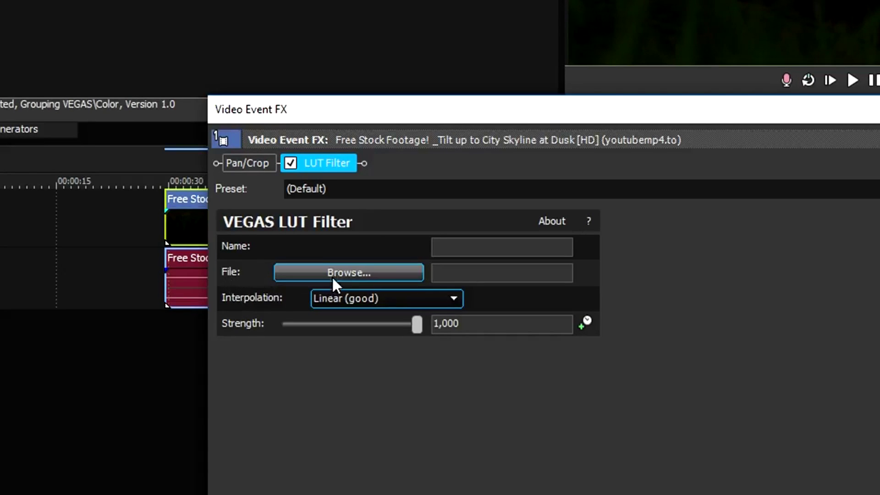
- Load teal&orange.cube as the LUT file for the skyline clip and move the playhead further into the clip
{"action": "left_click", "coordinate": [353, 273]}
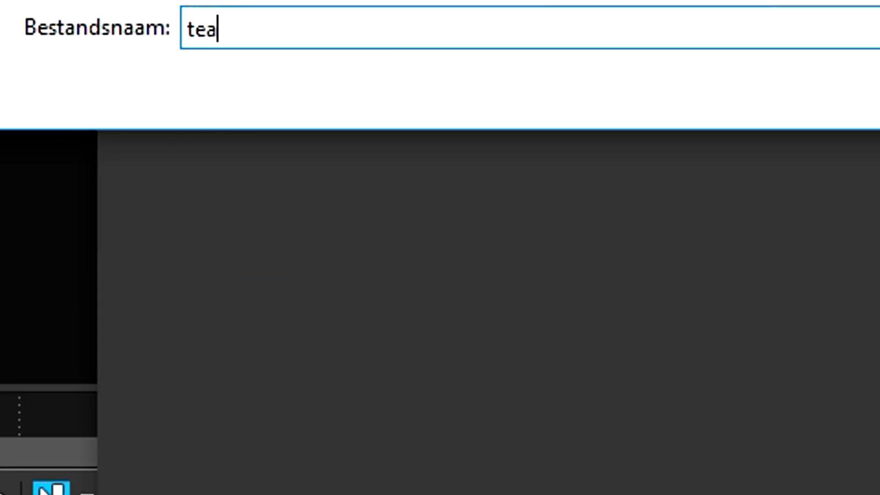
{"action": "type", "text": "l&orange.cube"}
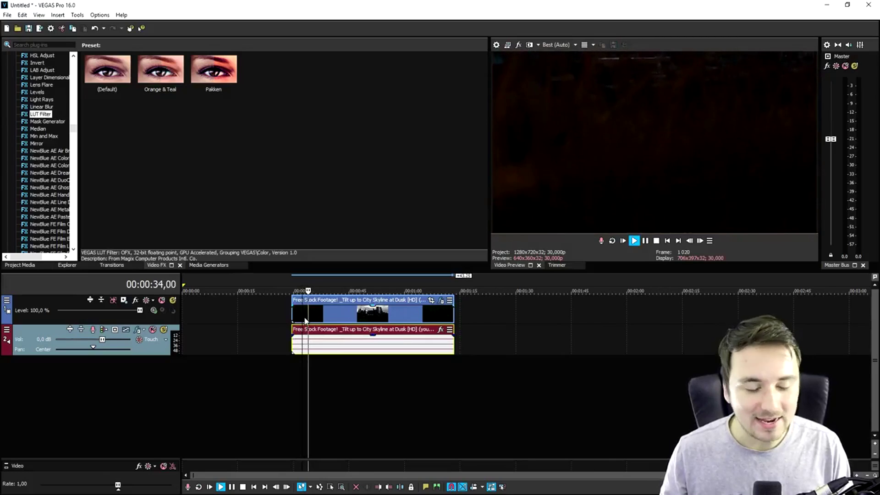
{"action": "left_click", "coordinate": [347, 315]}
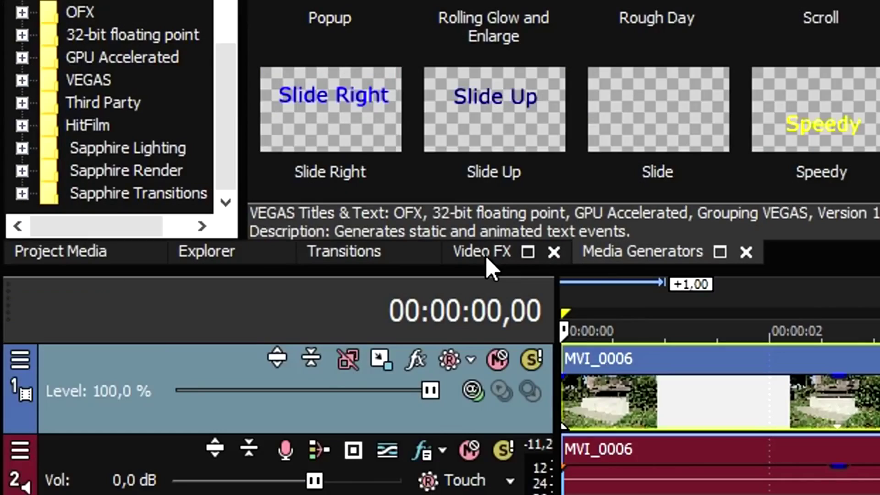
- Apply the Bézier Masking video effect with its (Default) preset to the MVI_0006 clip
{"action": "left_click", "coordinate": [159, 267]}
{"action": "scroll", "coordinate": [89, 181], "scroll_direction": "up", "scroll_amount": 20}
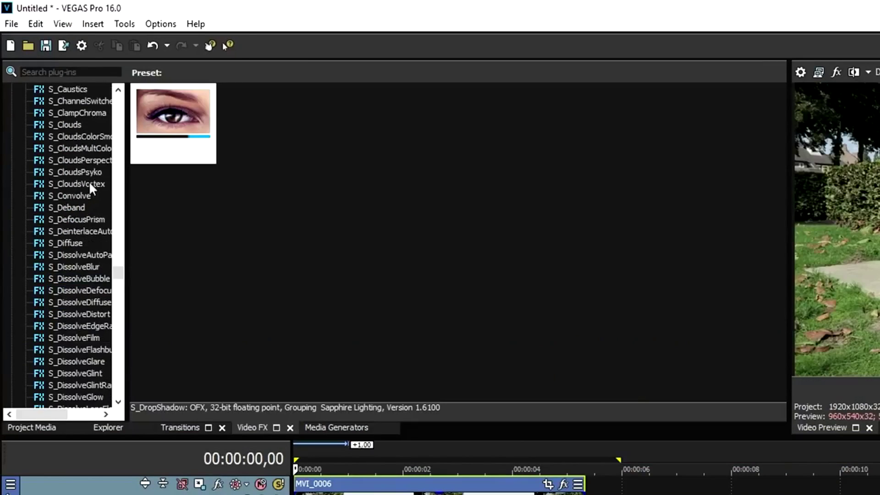
{"action": "scroll", "coordinate": [91, 182], "scroll_direction": "up", "scroll_amount": 20}
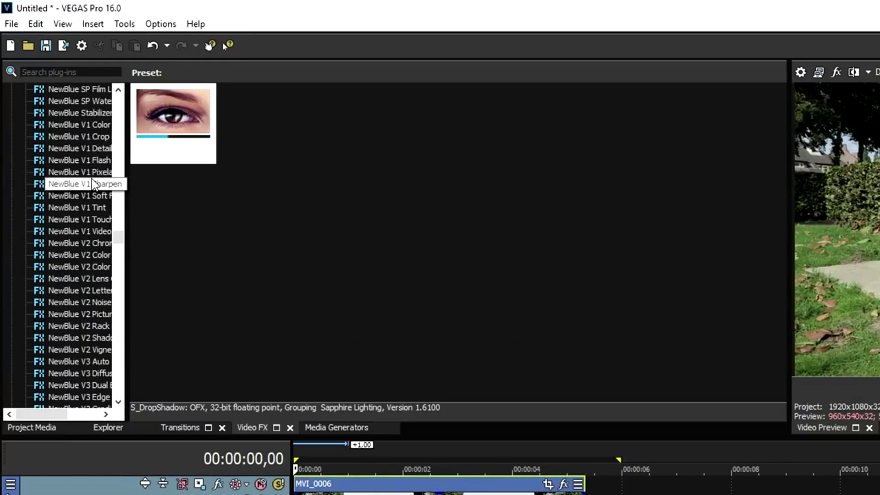
{"action": "scroll", "coordinate": [94, 182], "scroll_direction": "up", "scroll_amount": 20}
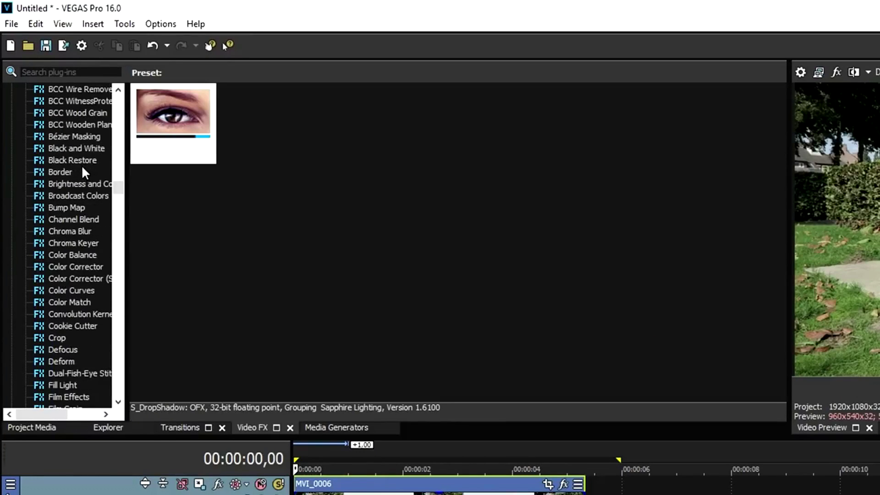
{"action": "left_click", "coordinate": [79, 136]}
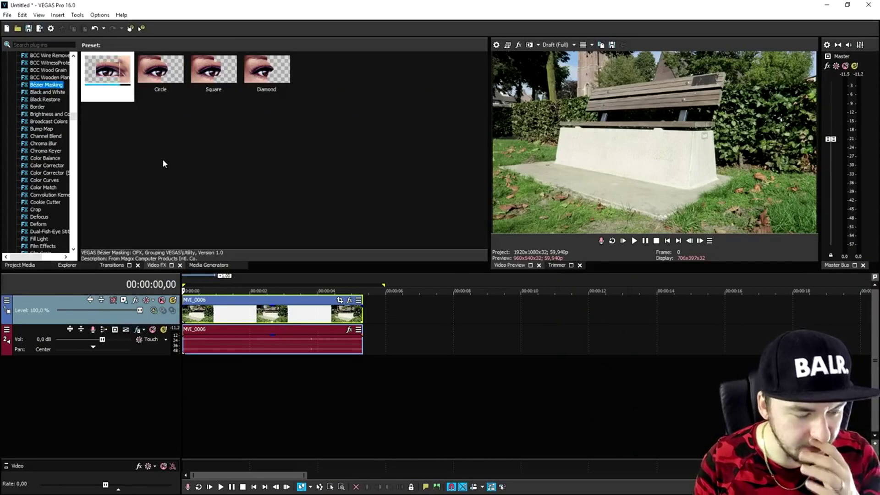
{"action": "left_click", "coordinate": [109, 74]}
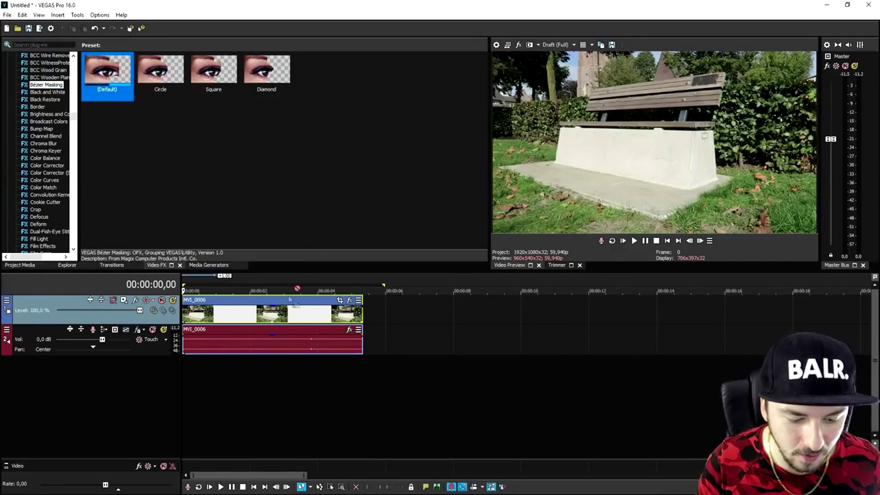
{"action": "left_click_drag", "start_coordinate": [109, 75], "coordinate": [252, 309]}
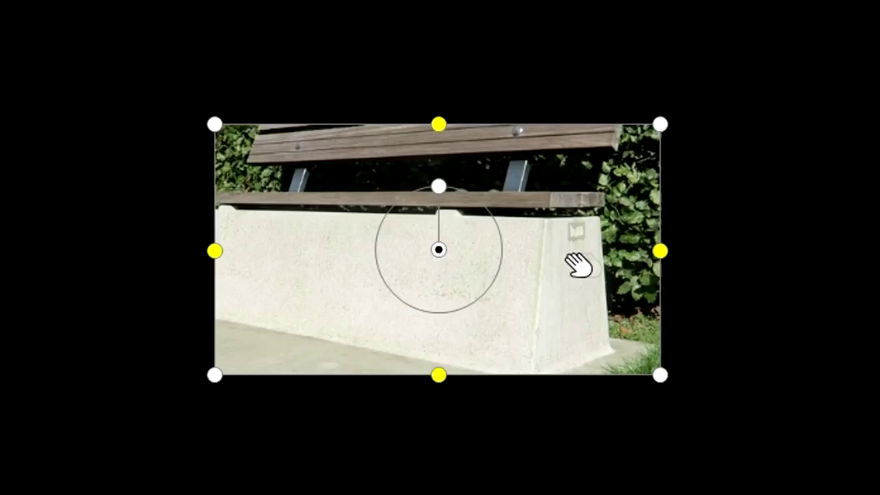
- Fit the rectangular mask over the bench's concrete base, about 0,470 wide and 0,234 high, at an angle of about 2,450
{"action": "left_click_drag", "start_coordinate": [578, 265], "coordinate": [492, 292]}
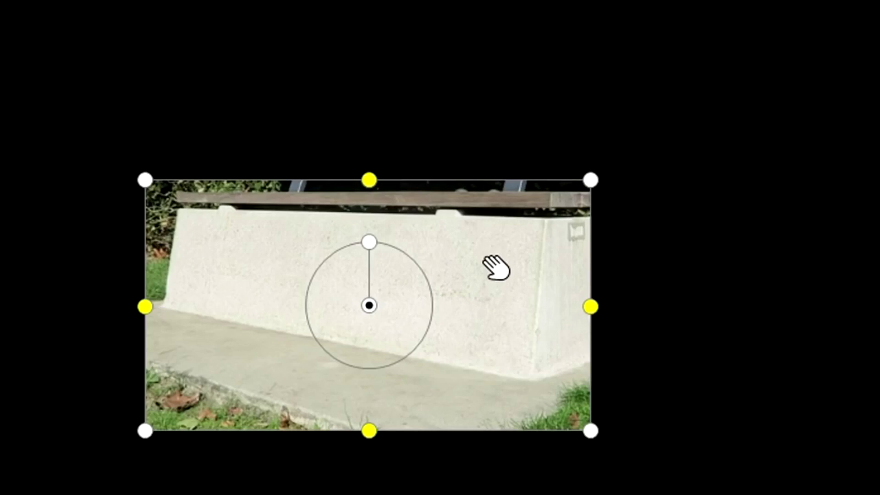
{"action": "left_click", "coordinate": [672, 146]}
{"action": "left_click_drag", "start_coordinate": [495, 276], "coordinate": [499, 287]}
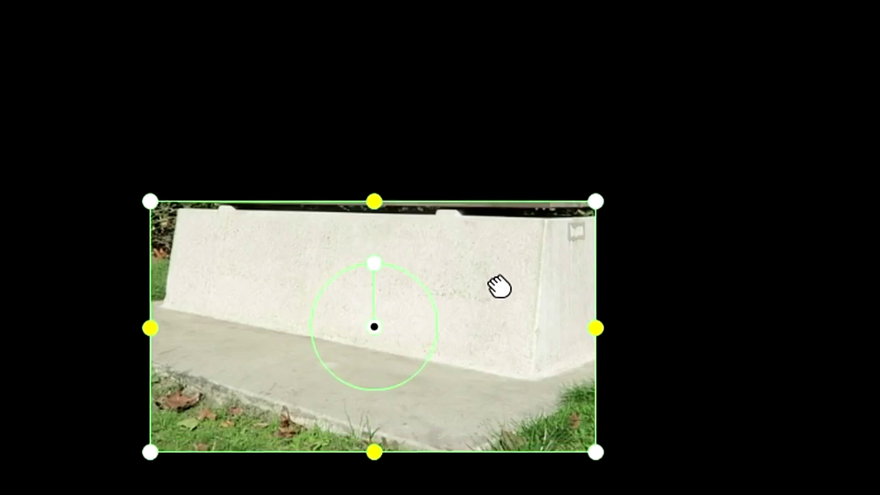
{"action": "left_click_drag", "start_coordinate": [365, 440], "coordinate": [374, 397]}
{"action": "left_click_drag", "start_coordinate": [407, 269], "coordinate": [573, 293]}
{"action": "left_click_drag", "start_coordinate": [439, 265], "coordinate": [542, 262]}
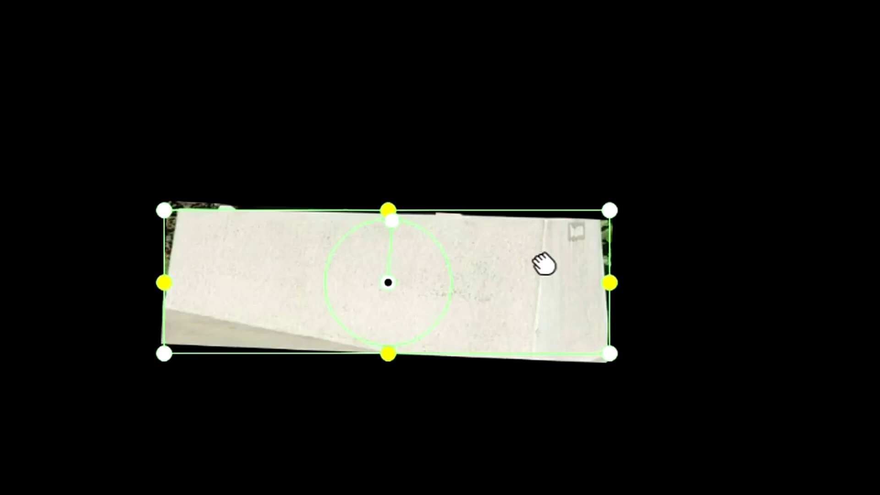
{"action": "left_click_drag", "start_coordinate": [165, 283], "coordinate": [180, 288]}
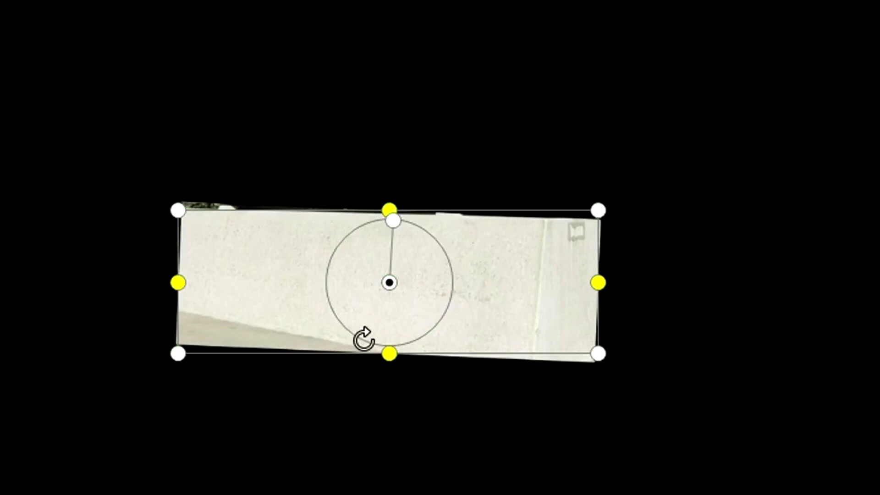
{"action": "left_click_drag", "start_coordinate": [389, 355], "coordinate": [389, 340]}
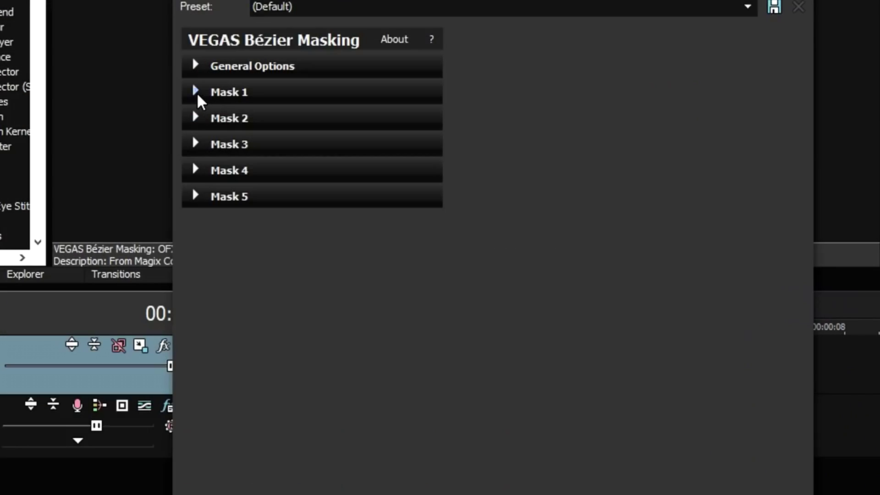
- Shift Mask 1 to about location 0,455; 0,451, run its motion tracking through the clip, and close the effect settings
{"action": "left_click", "coordinate": [196, 91]}
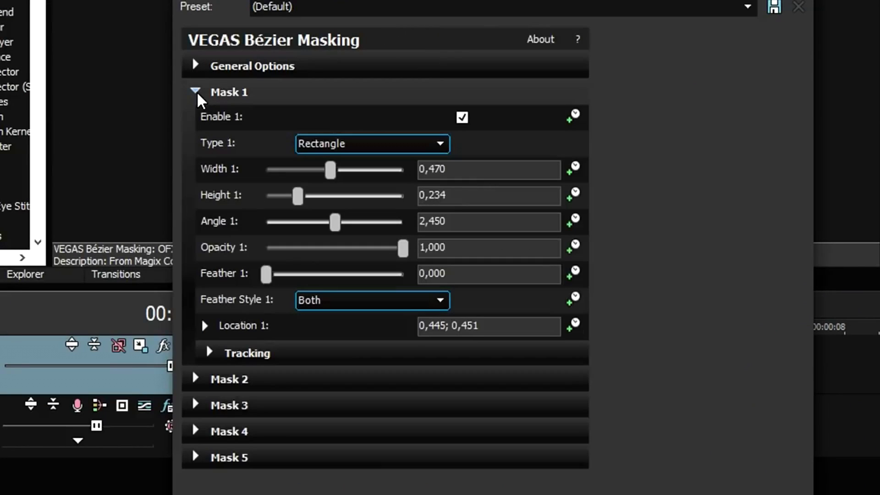
{"action": "left_click", "coordinate": [211, 352]}
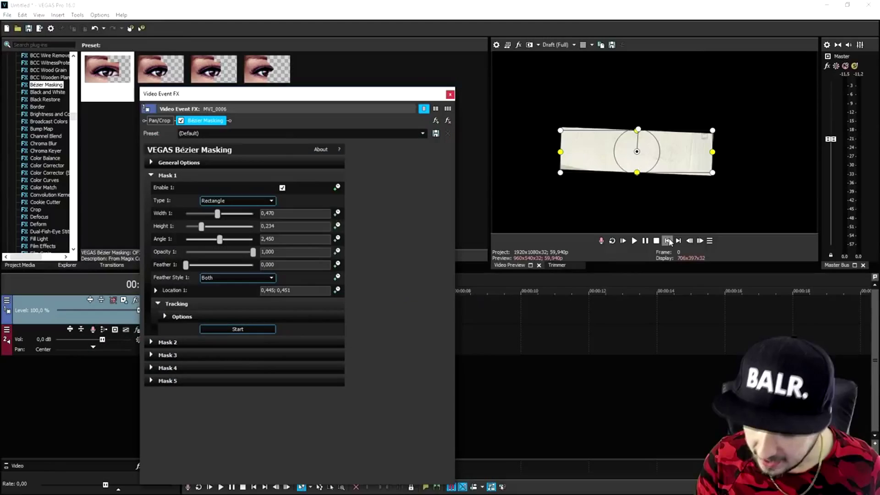
{"action": "left_click_drag", "start_coordinate": [362, 95], "coordinate": [377, 82]}
{"action": "left_click_drag", "start_coordinate": [676, 152], "coordinate": [670, 145]}
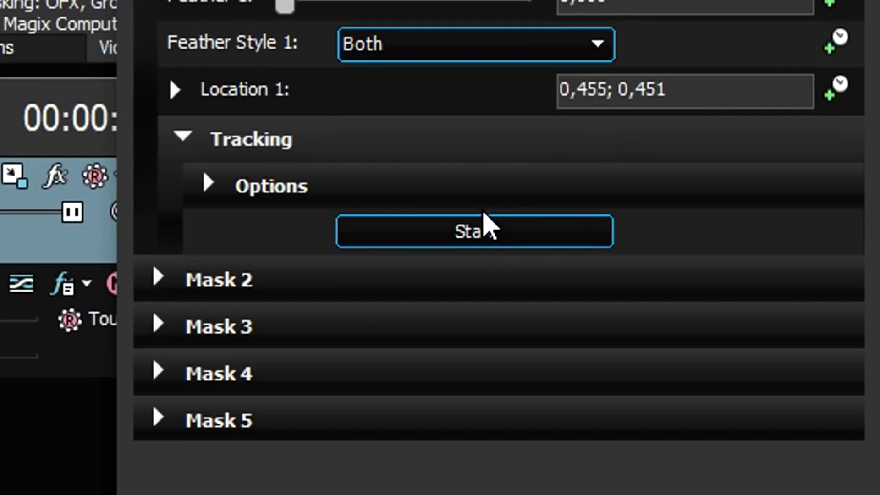
{"action": "left_click", "coordinate": [495, 248]}
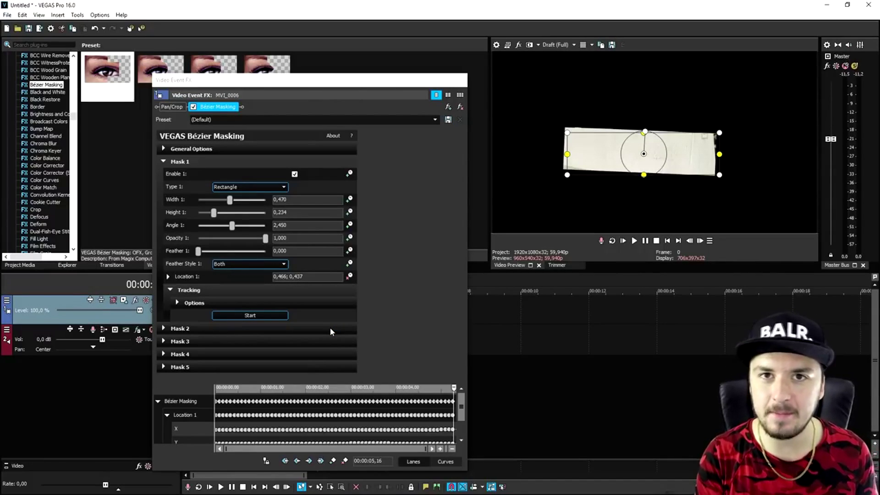
{"action": "left_click", "coordinate": [461, 81]}
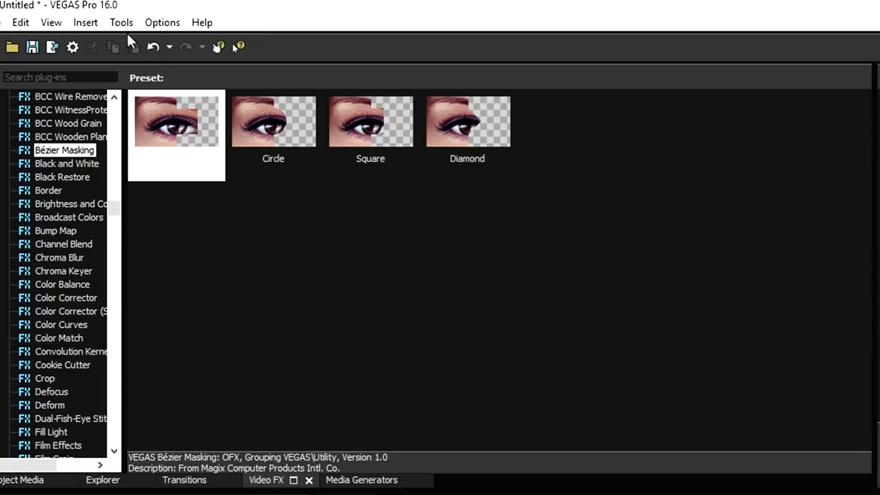
- Open the list of available scripts
{"action": "left_click", "coordinate": [123, 23]}
{"action": "mouse_move", "coordinate": [263, 324]}
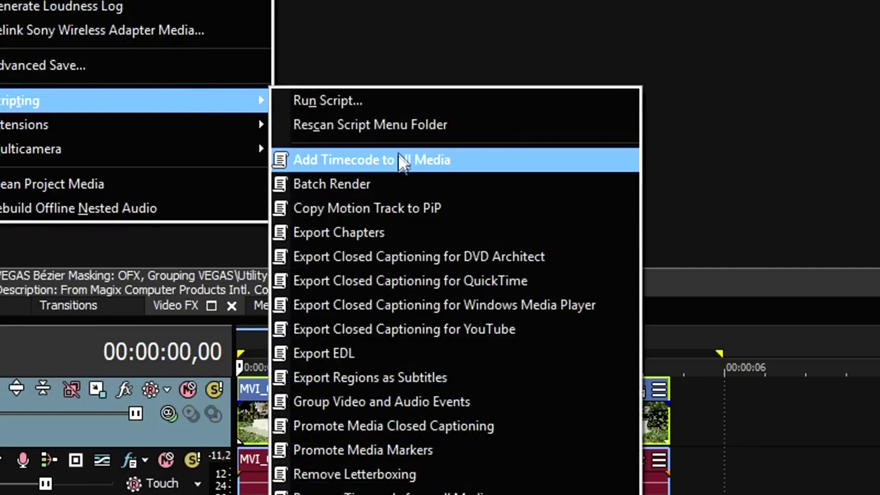
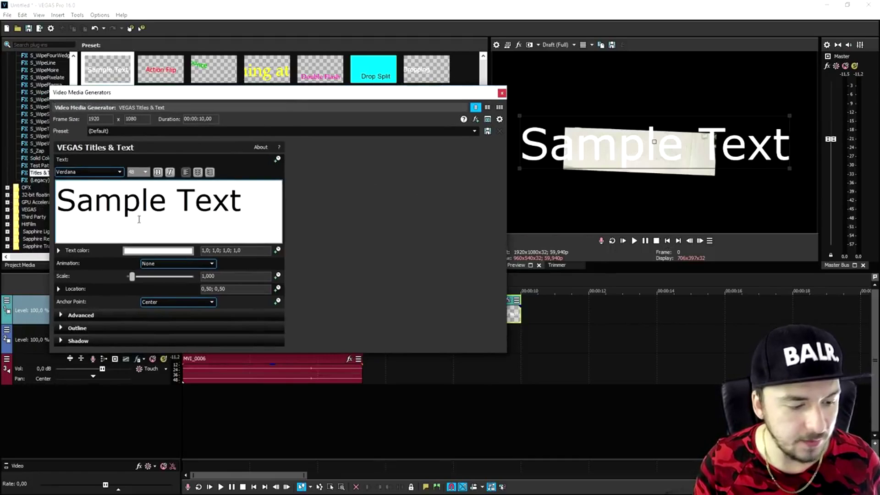
- Replace the sample title text with "Motion Track" and trim the title event to end with the MVI_0006 clip
{"action": "key", "text": "ctrl+a"}
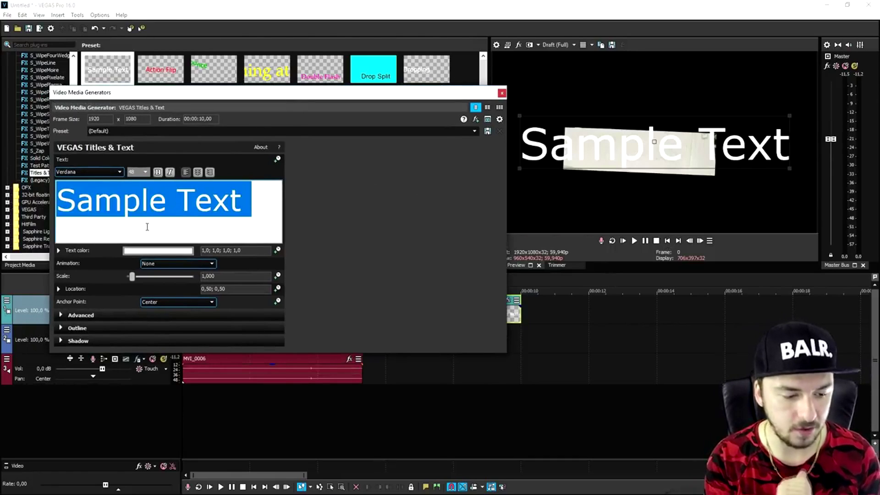
{"action": "type", "text": "Moion"}
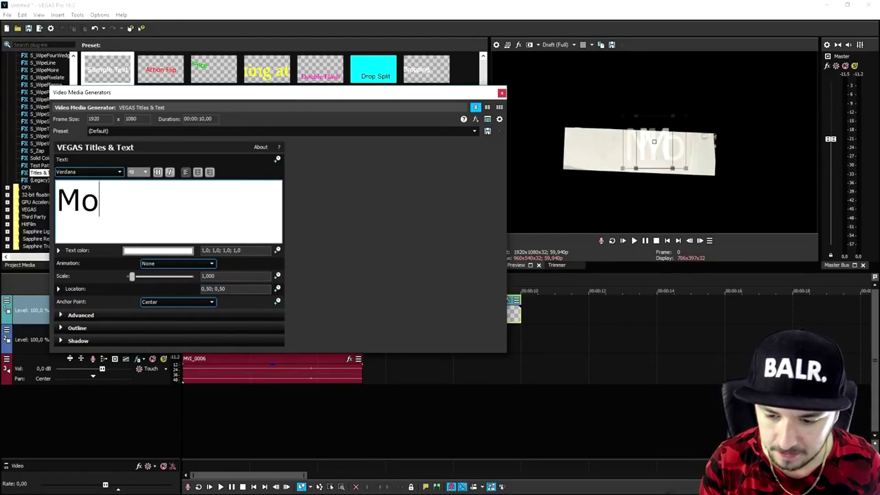
{"action": "key", "text": "BackSpace"}
{"action": "key", "text": "BackSpace"}
{"action": "key", "text": "BackSpace"}
{"action": "type", "text": "tion Track"}
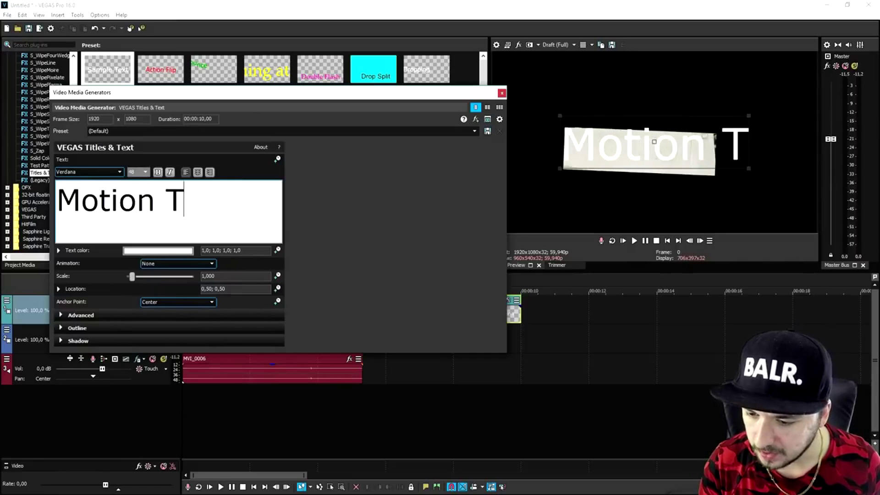
{"action": "left_click", "coordinate": [502, 94]}
{"action": "left_click_drag", "start_coordinate": [520, 314], "coordinate": [362, 314]}
{"action": "left_click", "coordinate": [299, 314]}
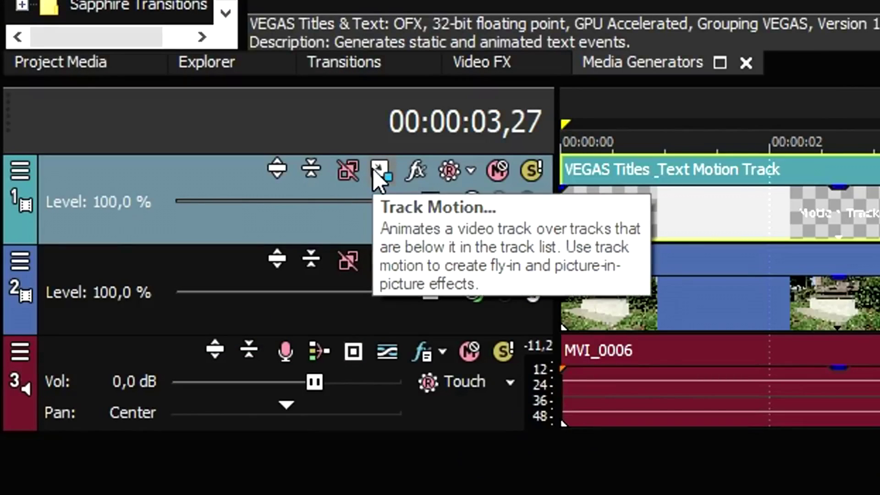
- Open Track Motion for the title track and scale its frame down to about 1037 wide by 583 high
{"action": "left_click", "coordinate": [373, 170]}
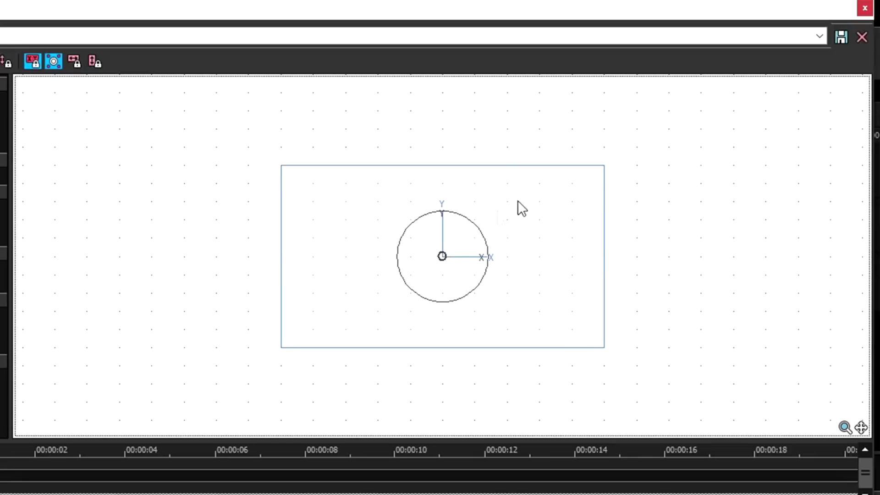
{"action": "right_click", "coordinate": [603, 166]}
{"action": "key", "text": "Escape"}
{"action": "left_click_drag", "start_coordinate": [604, 165], "coordinate": [560, 191]}
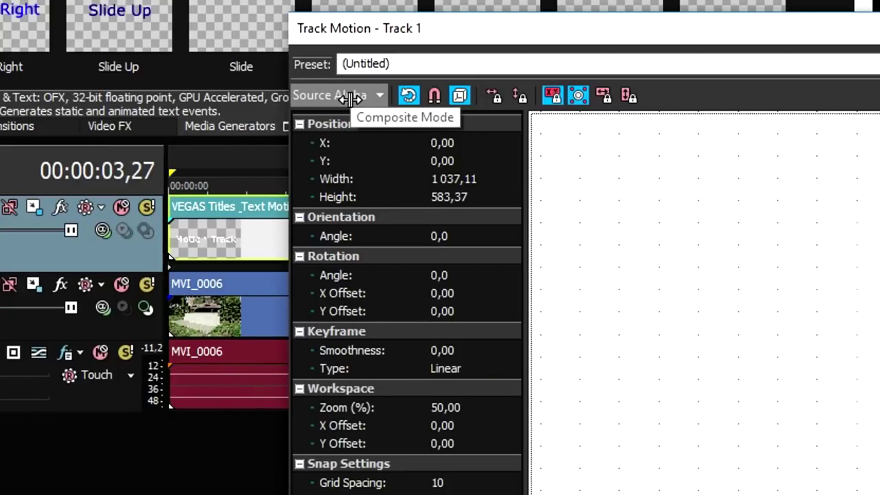
- Set the title track's compositing mode to 3D Source Alpha, tilt the title about 3,1° around Z, and shrink its frame to about 901 by 507
{"action": "left_click", "coordinate": [260, 253]}
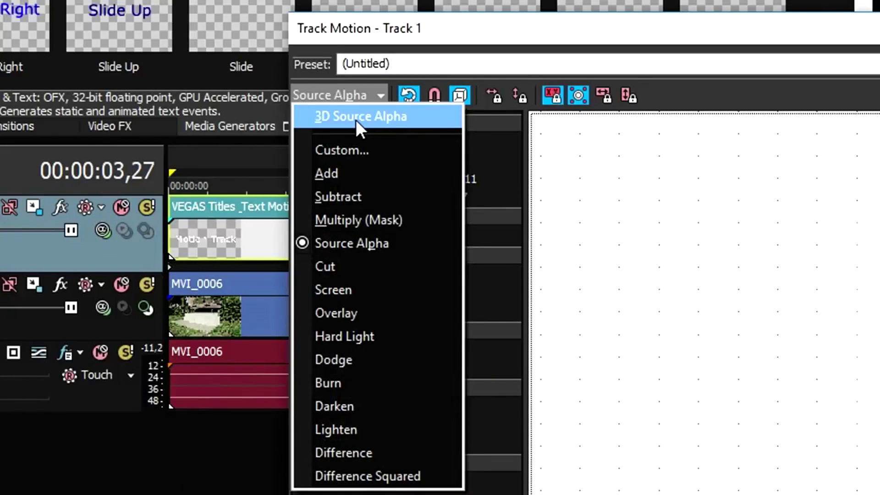
{"action": "left_click", "coordinate": [356, 120]}
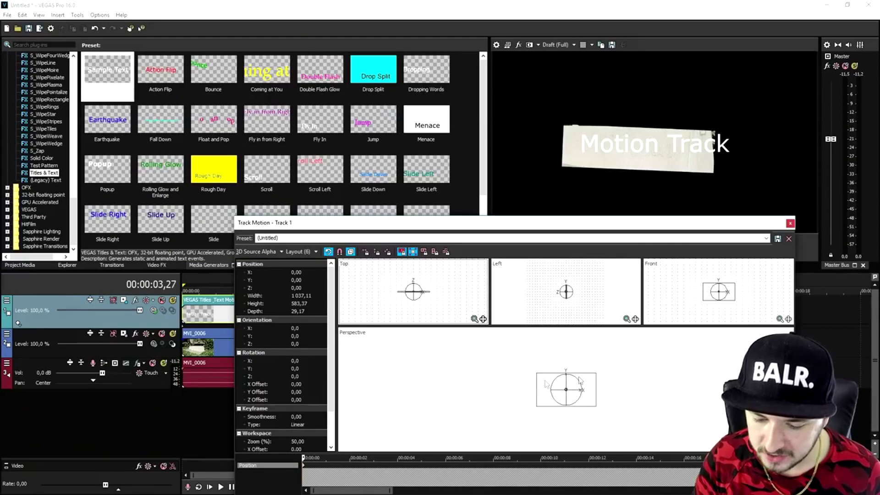
{"action": "scroll", "coordinate": [439, 294], "scroll_direction": "up", "scroll_amount": 5}
{"action": "mouse_move", "coordinate": [416, 286]}
{"action": "left_mouse_down"}
{"action": "mouse_move", "coordinate": [426, 298]}
{"action": "mouse_move", "coordinate": [438, 294]}
{"action": "mouse_move", "coordinate": [427, 293]}
{"action": "left_mouse_up"}
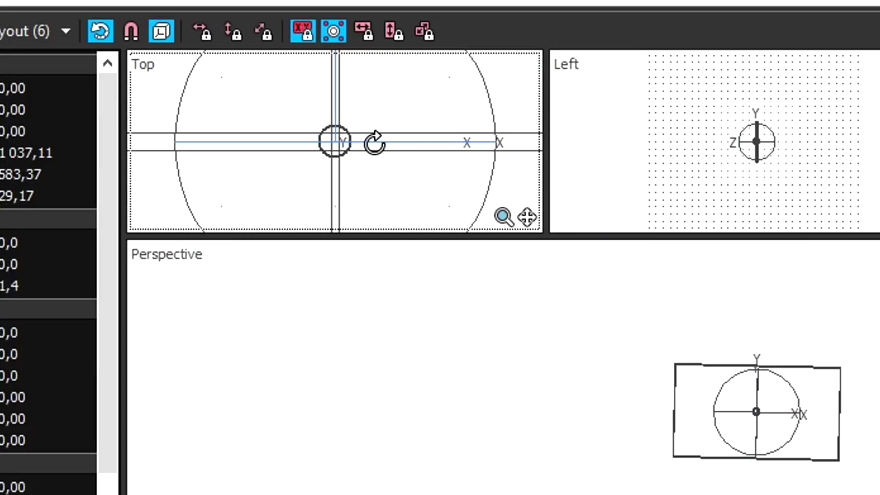
{"action": "left_click_drag", "start_coordinate": [448, 183], "coordinate": [414, 190]}
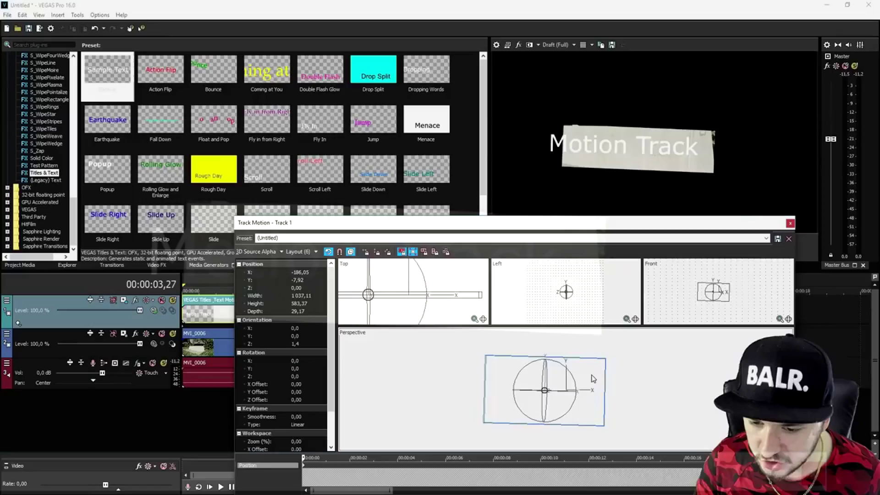
{"action": "mouse_move", "coordinate": [595, 364]}
{"action": "left_mouse_down"}
{"action": "mouse_move", "coordinate": [616, 364]}
{"action": "mouse_move", "coordinate": [606, 375]}
{"action": "mouse_move", "coordinate": [583, 369]}
{"action": "left_mouse_up"}
- Disable Bézier Masking on the MVI_0006 video event so the full footage shows behind the title
{"action": "scroll", "coordinate": [570, 292], "scroll_direction": "up", "scroll_amount": 3}
{"action": "left_click_drag", "start_coordinate": [466, 224], "coordinate": [422, 364]}
{"action": "left_click", "coordinate": [378, 333]}
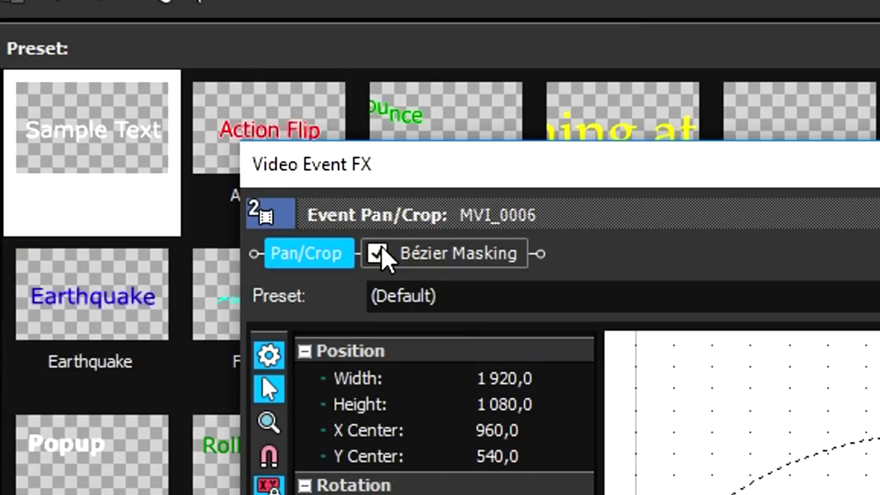
{"action": "left_click", "coordinate": [193, 106]}
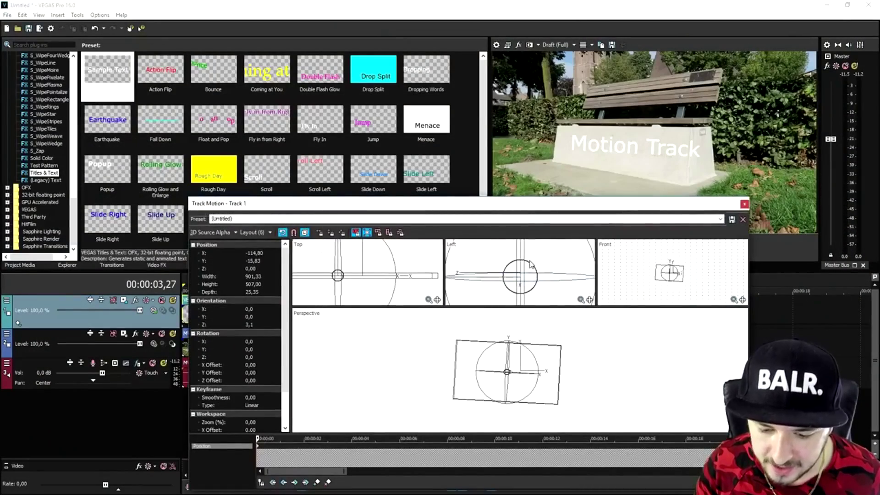
- Turn the title about -29,9° around Y, move it to about X -245, Y -12 on the bench base, and close Track Motion
{"action": "left_click_drag", "start_coordinate": [532, 274], "coordinate": [517, 269]}
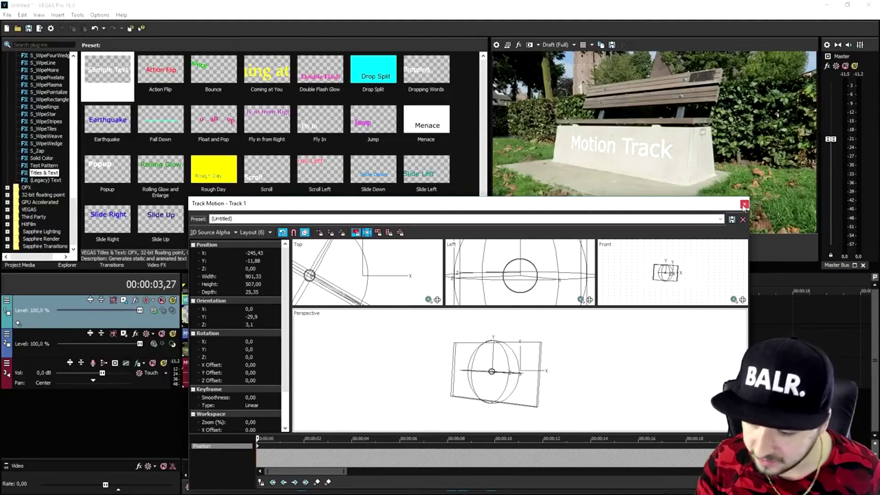
{"action": "left_click", "coordinate": [744, 204]}
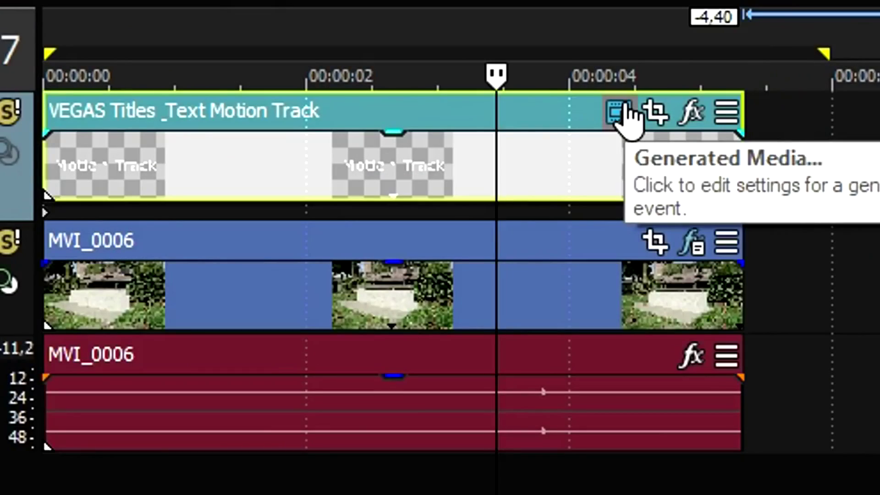
- Enable a shadow on the Motion Track title with blur 0,667 and X offset 0,374, and close the generator settings
{"action": "left_click", "coordinate": [330, 300]}
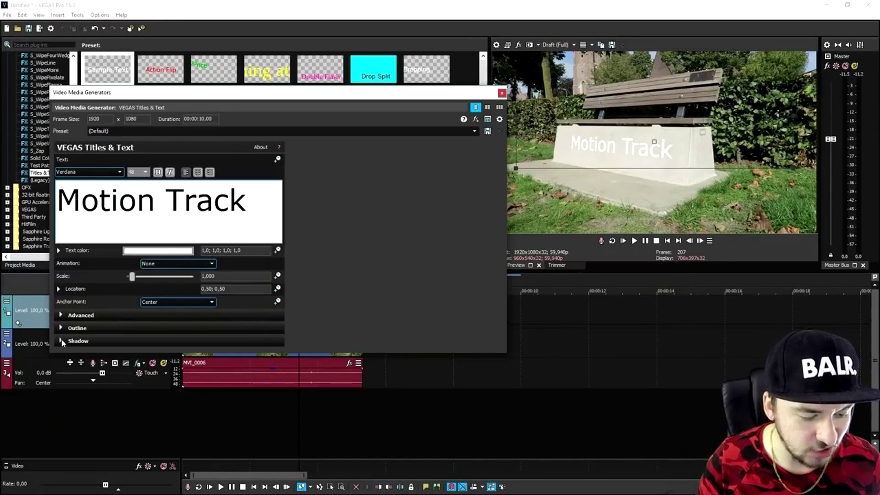
{"action": "left_click", "coordinate": [61, 341]}
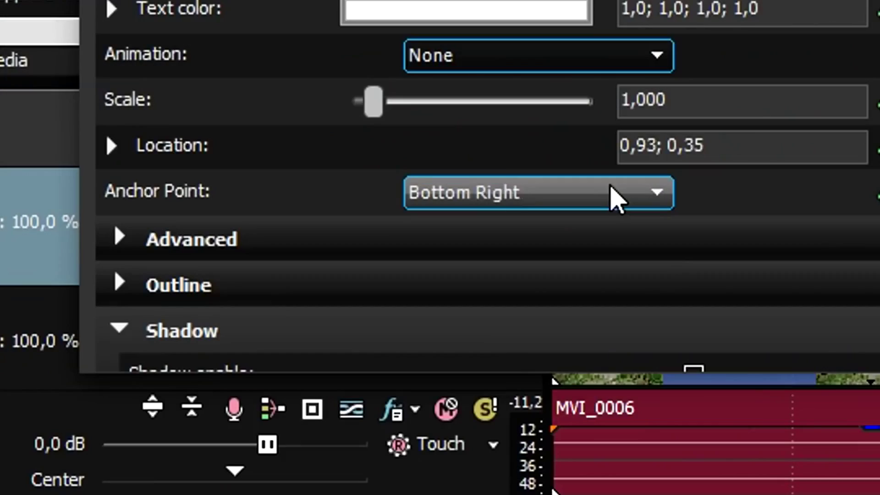
{"action": "scroll", "coordinate": [202, 301], "scroll_direction": "down", "scroll_amount": 3}
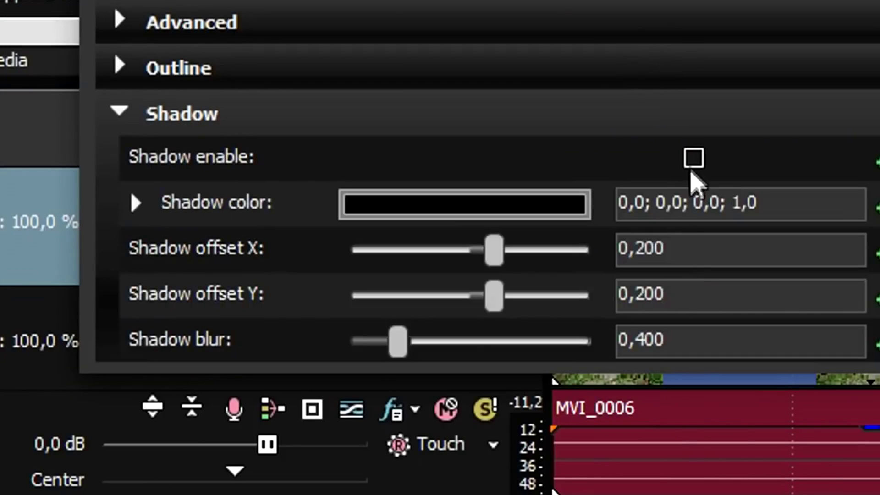
{"action": "left_click", "coordinate": [223, 290]}
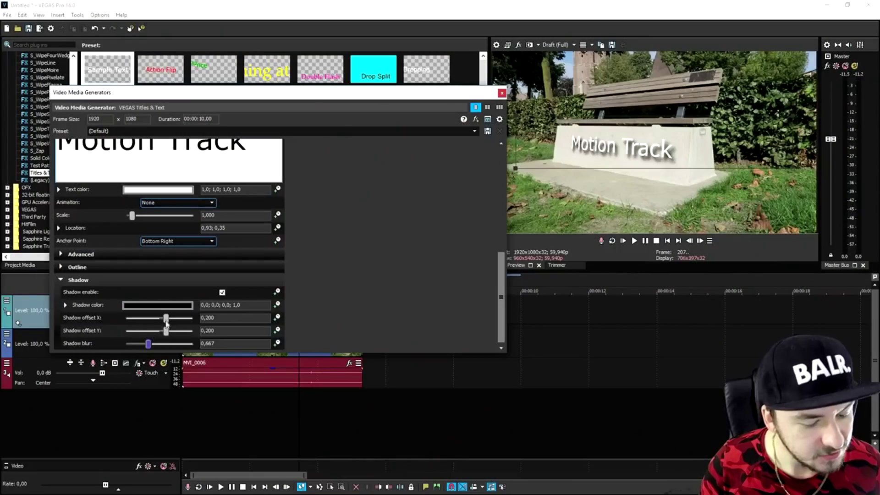
{"action": "mouse_move", "coordinate": [160, 320]}
{"action": "left_mouse_down"}
{"action": "mouse_move", "coordinate": [153, 319]}
{"action": "mouse_move", "coordinate": [171, 325]}
{"action": "left_mouse_up"}
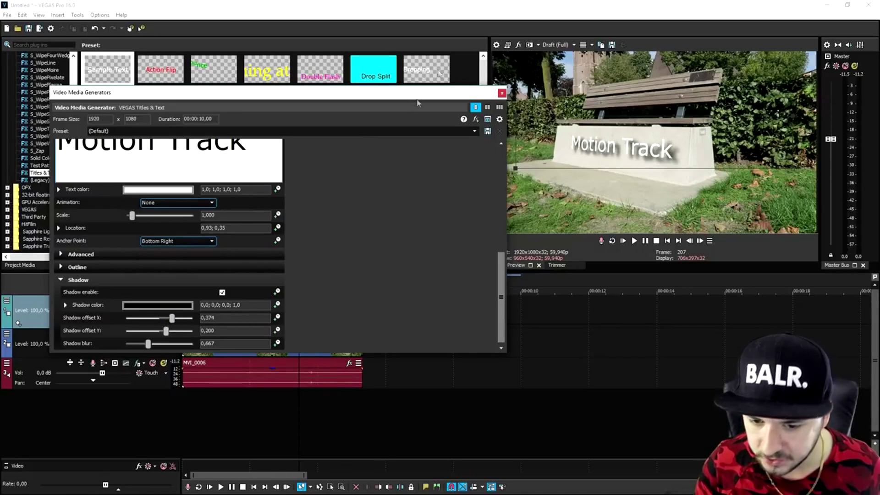
{"action": "left_click", "coordinate": [501, 93]}
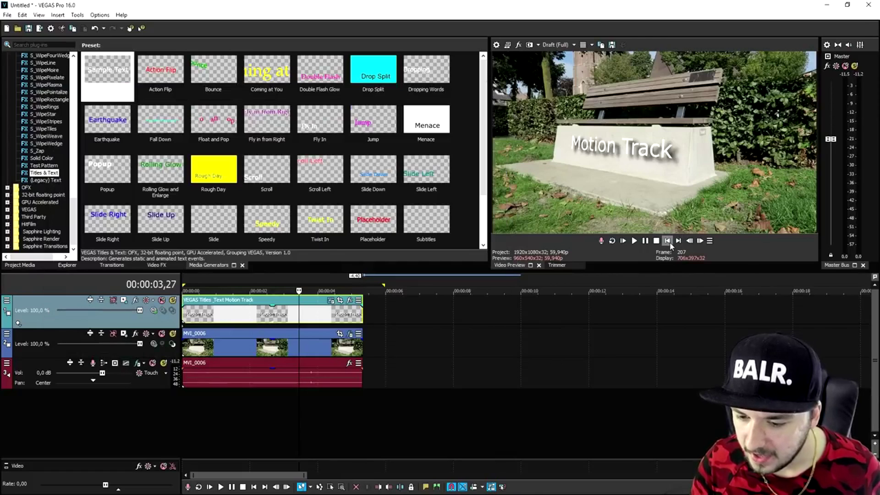
- Apply the default Picture In Picture effect to the title event, set location 0,499; 0,484 and scale 1,105, and close the effect settings
{"action": "left_click", "coordinate": [667, 241]}
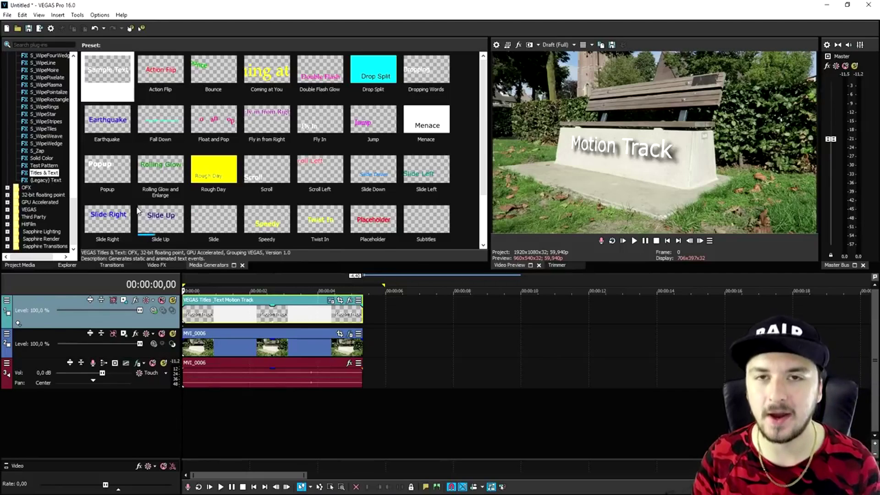
{"action": "left_click", "coordinate": [248, 337], "text": "ctrl"}
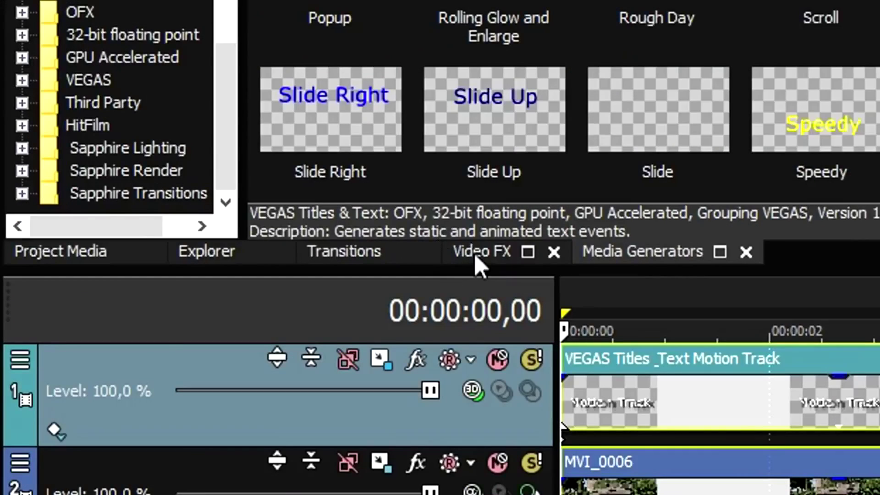
{"action": "left_click", "coordinate": [157, 266]}
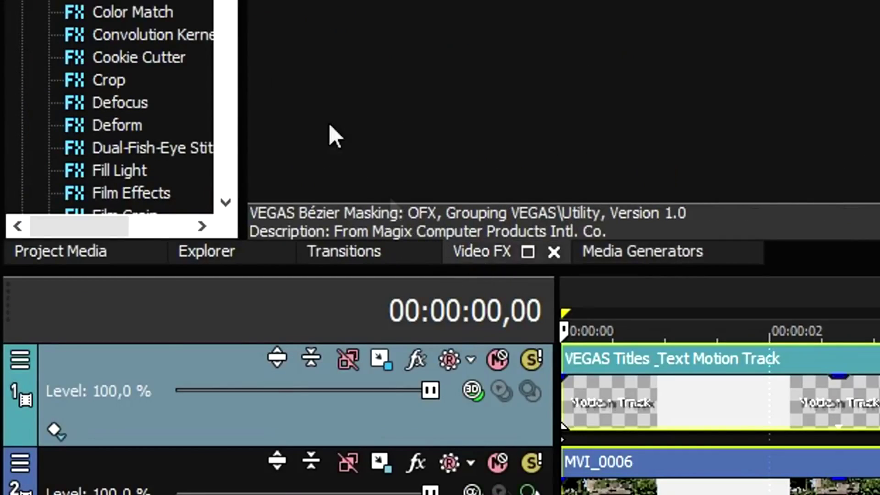
{"action": "scroll", "coordinate": [93, 285], "scroll_direction": "down", "scroll_amount": 20}
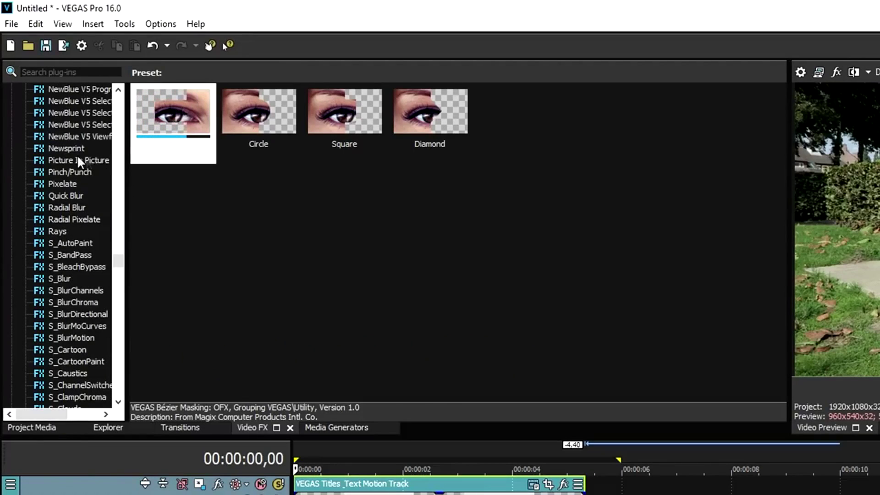
{"action": "left_click", "coordinate": [83, 160]}
{"action": "left_click_drag", "start_coordinate": [184, 125], "coordinate": [323, 209]}
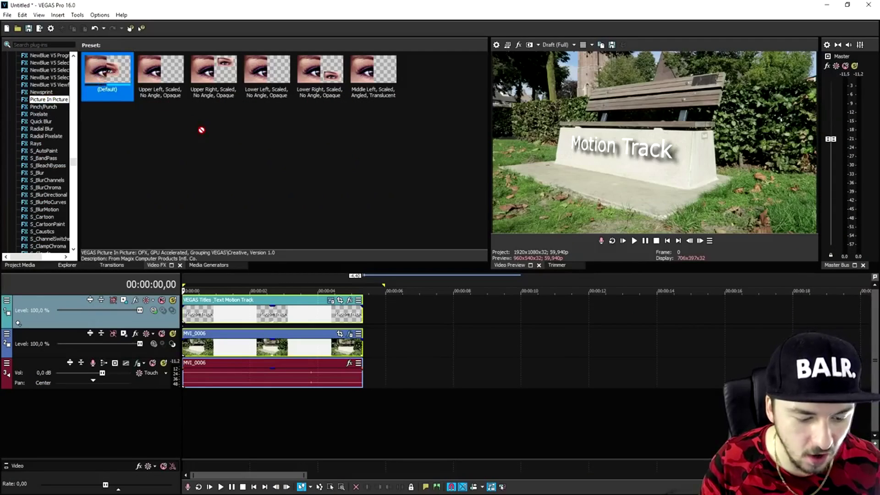
{"action": "left_click_drag", "start_coordinate": [135, 81], "coordinate": [248, 314]}
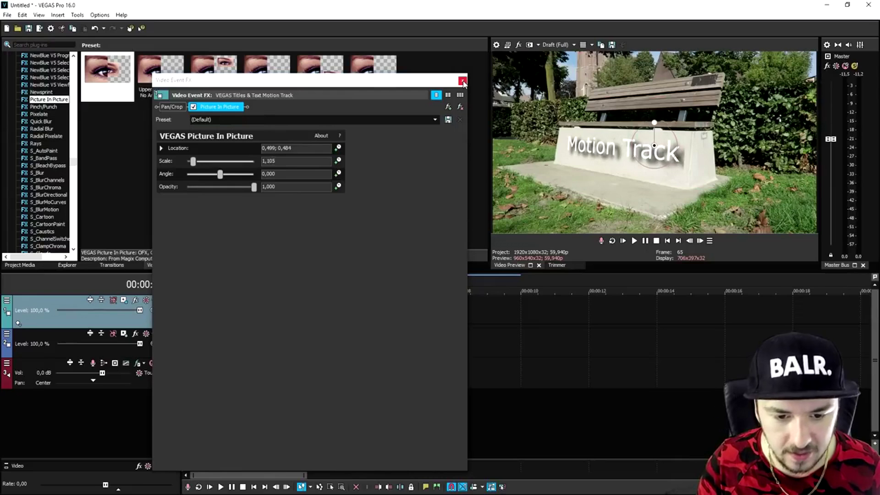
{"action": "left_click", "coordinate": [463, 80]}
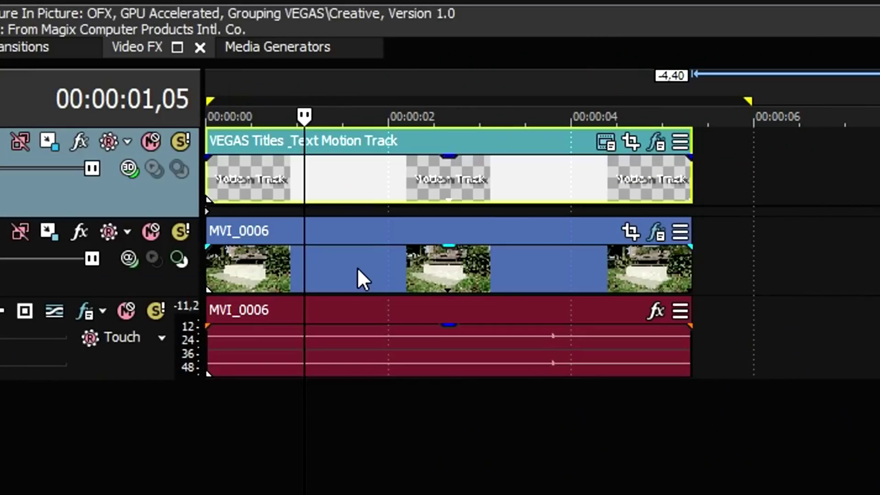
- Run the Copy Motion Track to PiP script on the selected title and MVI_0006 events and play back the result
{"action": "left_click", "coordinate": [239, 351], "text": "ctrl"}
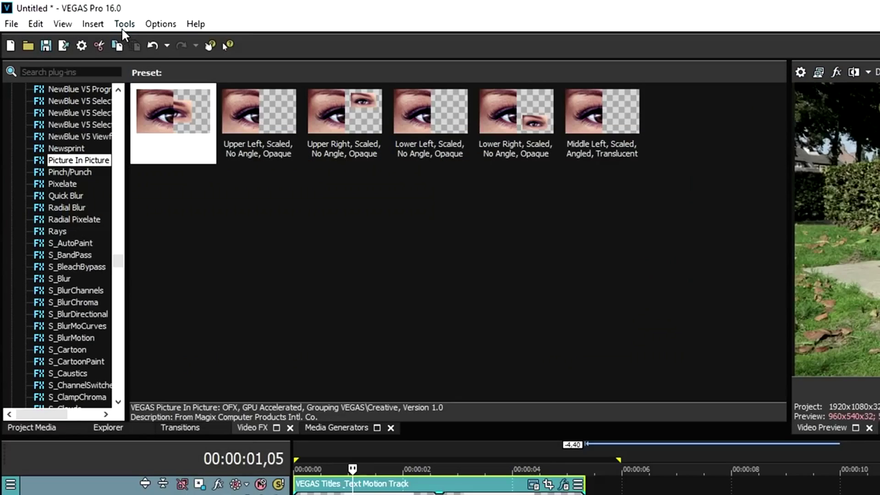
{"action": "left_click", "coordinate": [124, 23]}
{"action": "mouse_move", "coordinate": [290, 294]}
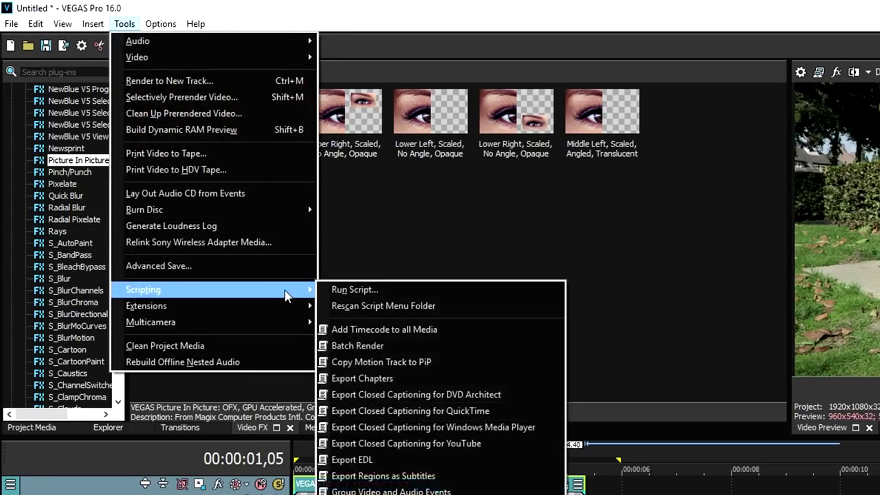
{"action": "left_click", "coordinate": [435, 362]}
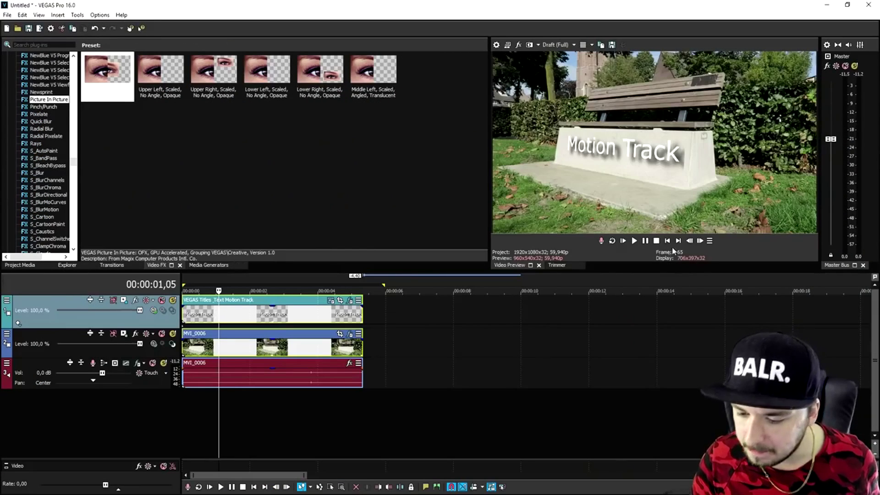
{"action": "key", "text": "space"}
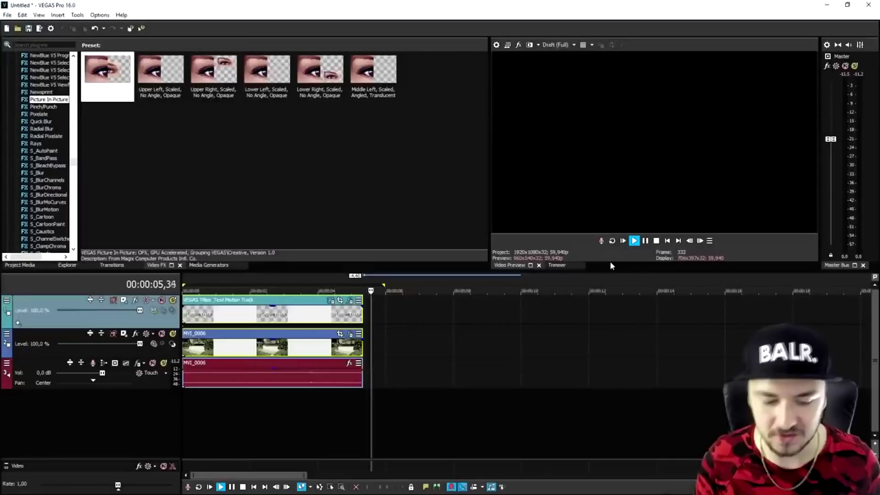
{"action": "key", "text": "space"}
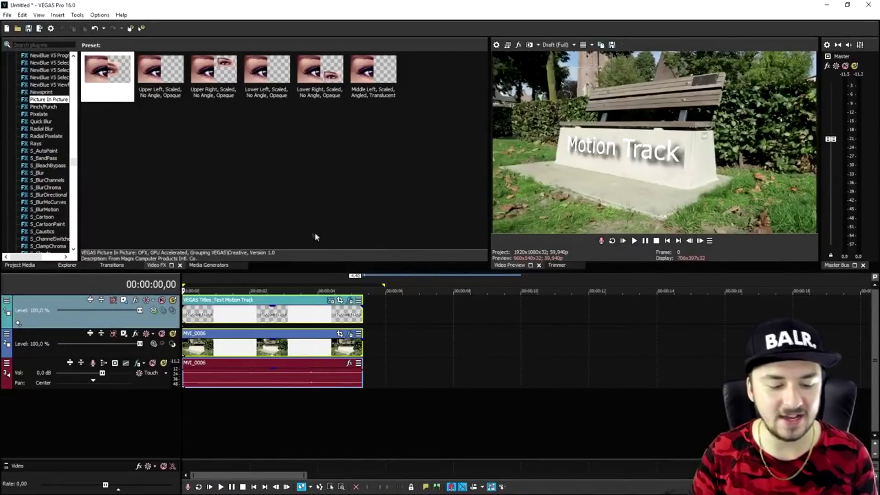
- Delete the Motion Track title event from the upper video track
{"action": "left_click", "coordinate": [230, 313]}
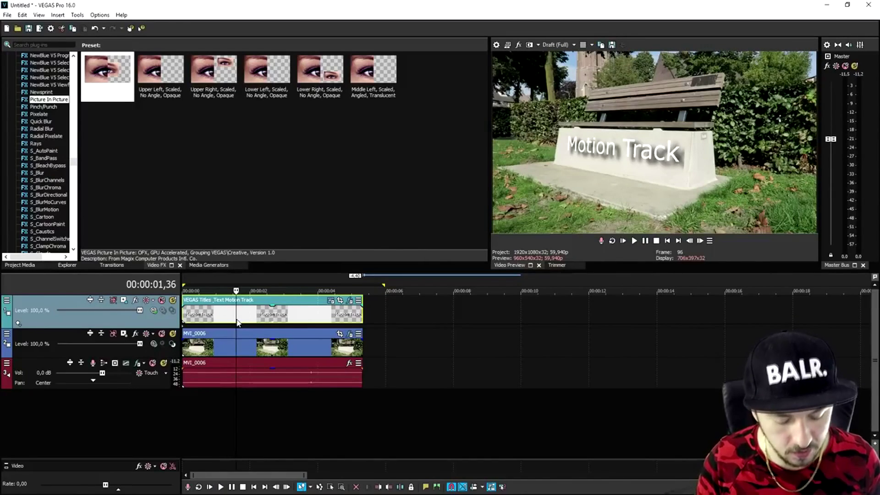
{"action": "key", "text": "Delete"}
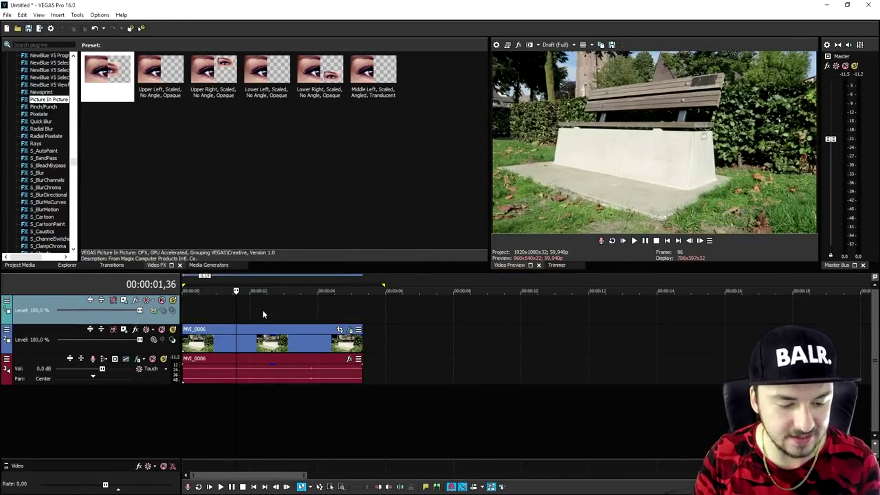
- Place the YouTube banner image from the project media on the empty track and mask its middle section with a rectangle centred at X 1175,8, Y 716,8
{"action": "left_click", "coordinate": [10, 267]}
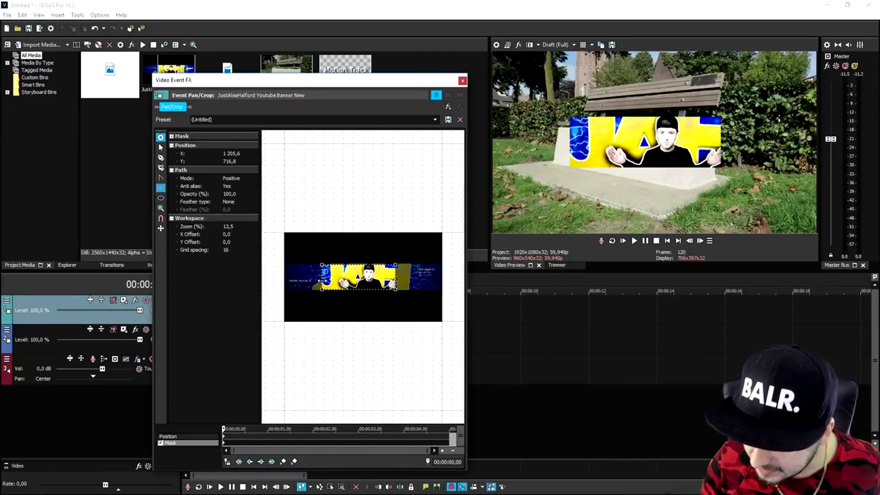
{"action": "left_click_drag", "start_coordinate": [322, 280], "coordinate": [318, 280]}
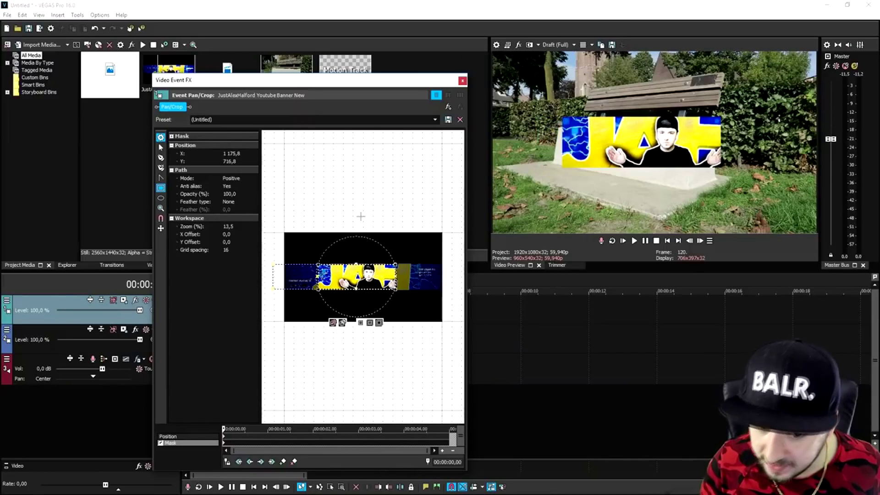
{"action": "left_click", "coordinate": [462, 80]}
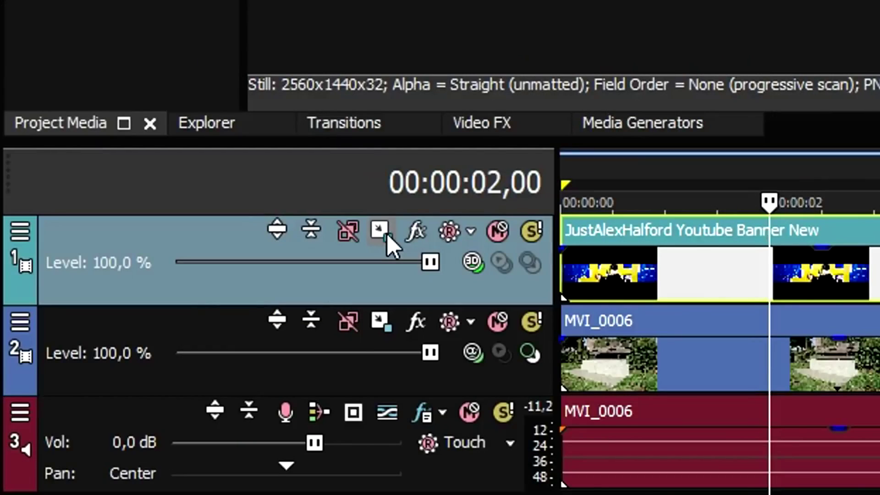
- Using 3D Source Alpha track motion, scale the banner to about 1454 by 818, turn it about -24,8° around Y, and fit it on the bench base
{"action": "left_click", "coordinate": [386, 233]}
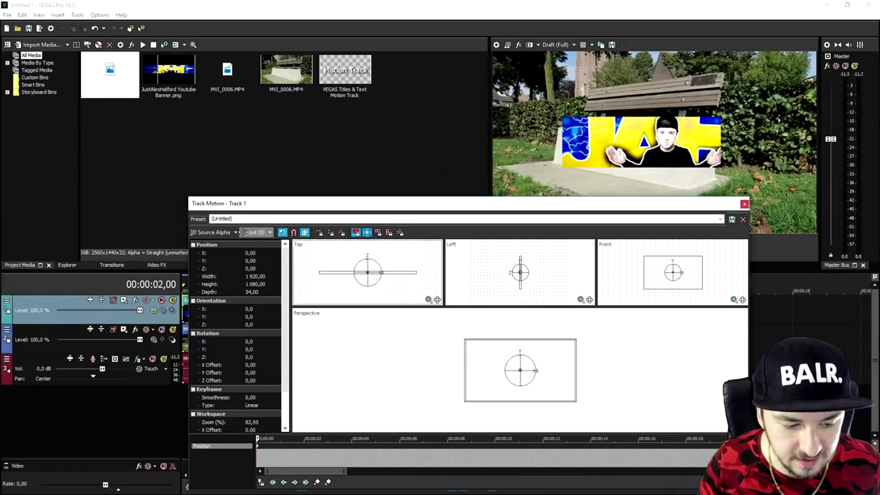
{"action": "left_click", "coordinate": [220, 232]}
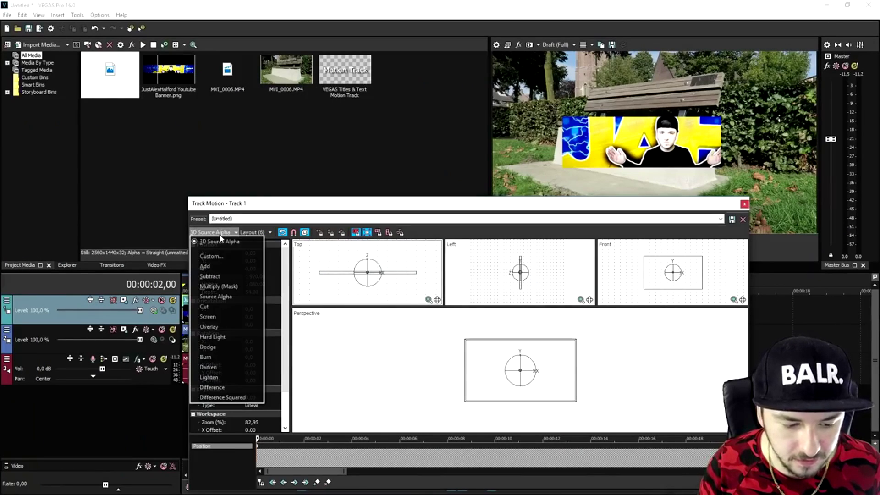
{"action": "left_click", "coordinate": [221, 243]}
{"action": "scroll", "coordinate": [384, 267], "scroll_direction": "up", "scroll_amount": 3}
{"action": "left_click_drag", "start_coordinate": [417, 208], "coordinate": [474, 263]}
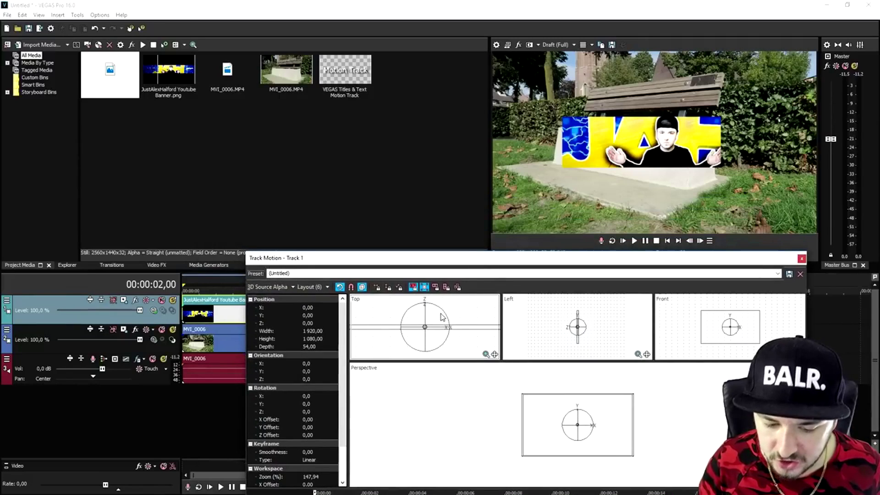
{"action": "left_click_drag", "start_coordinate": [440, 312], "coordinate": [467, 314]}
{"action": "left_click_drag", "start_coordinate": [643, 391], "coordinate": [587, 426]}
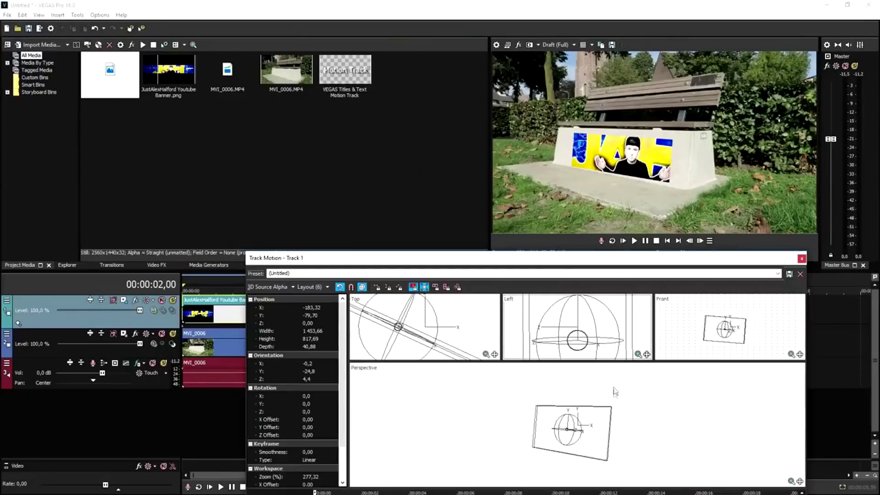
- Shift the banner slightly further right along the bench base using the track's 3D motion
{"action": "left_click_drag", "start_coordinate": [594, 421], "coordinate": [601, 424]}
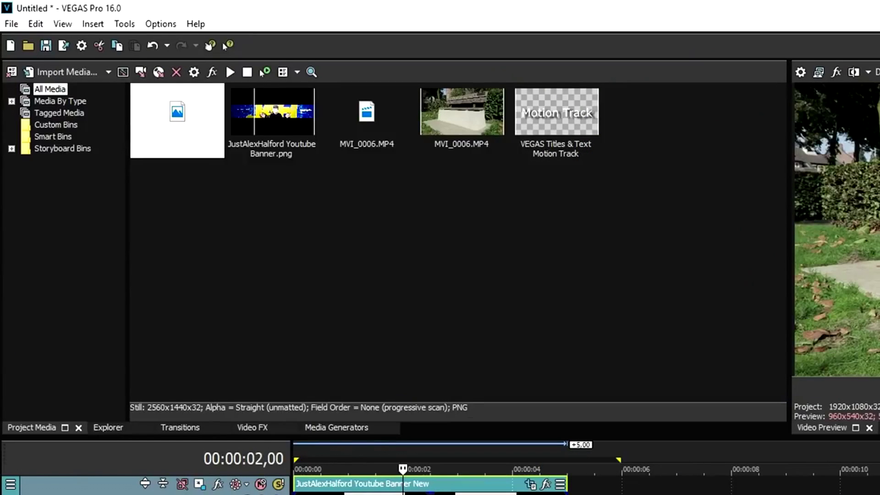
- Apply the default Picture In Picture effect to the banner event and adjust it to scale 0,943 and location 0,516; 0,506
{"action": "left_click", "coordinate": [247, 426]}
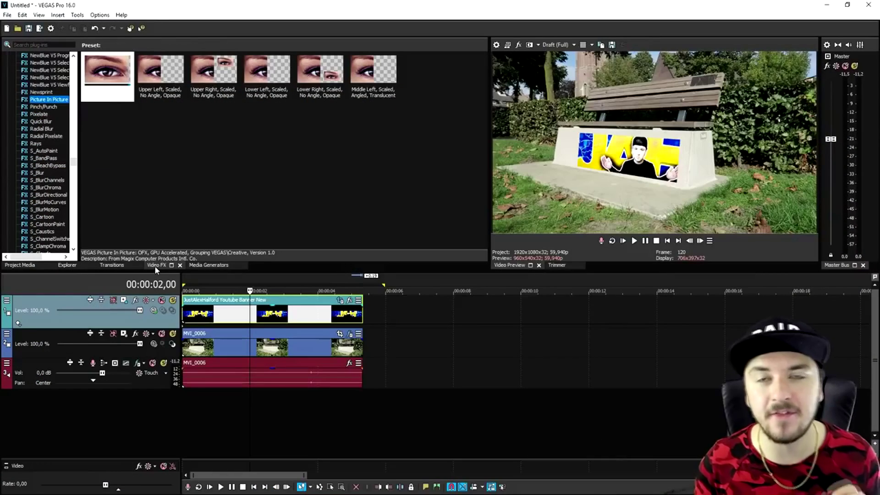
{"action": "left_click_drag", "start_coordinate": [172, 120], "coordinate": [459, 483]}
{"action": "left_click_drag", "start_coordinate": [286, 303], "coordinate": [286, 303]}
{"action": "left_click_drag", "start_coordinate": [735, 188], "coordinate": [807, 228]}
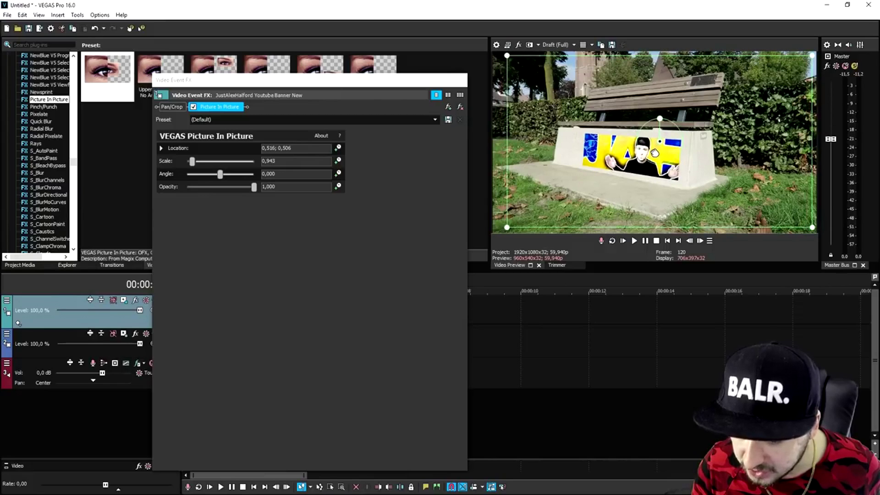
{"action": "left_click", "coordinate": [462, 80]}
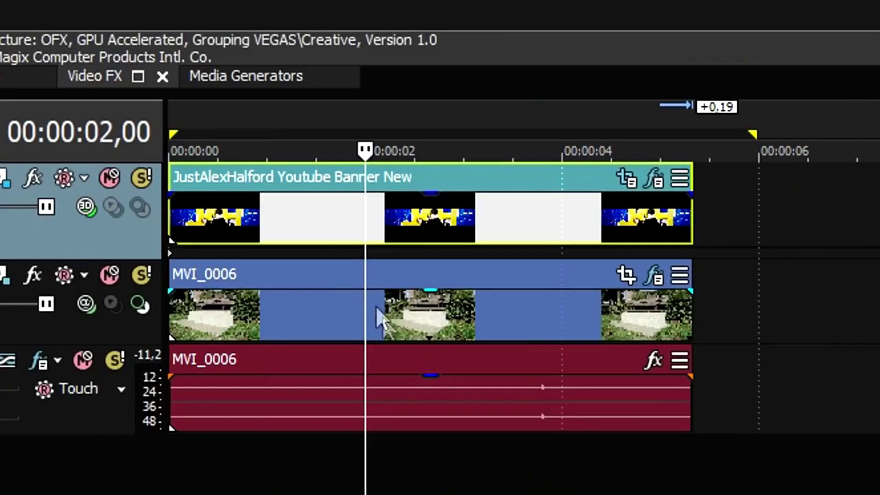
- Select the banner and MVI_0006 video events together to run the Copy Motion Track to PiP script on them
{"action": "left_click", "coordinate": [419, 216]}
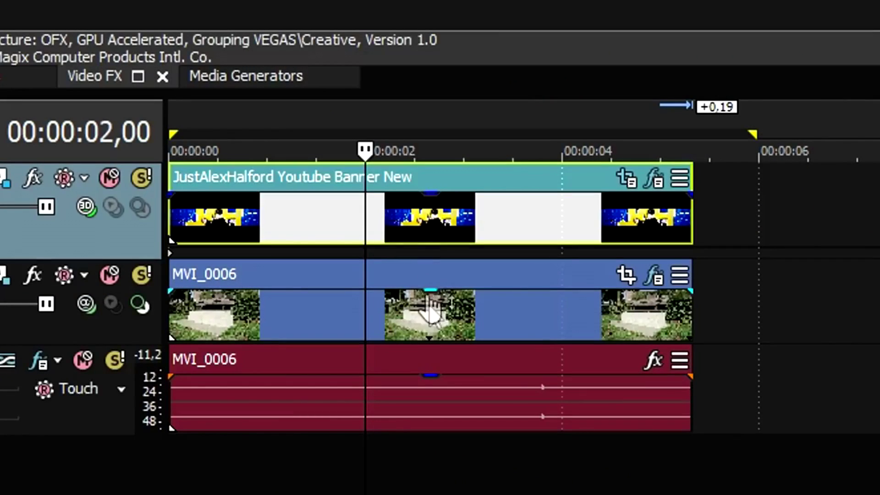
{"action": "left_click", "coordinate": [424, 317], "text": "ctrl"}
{"action": "left_click", "coordinate": [124, 23]}
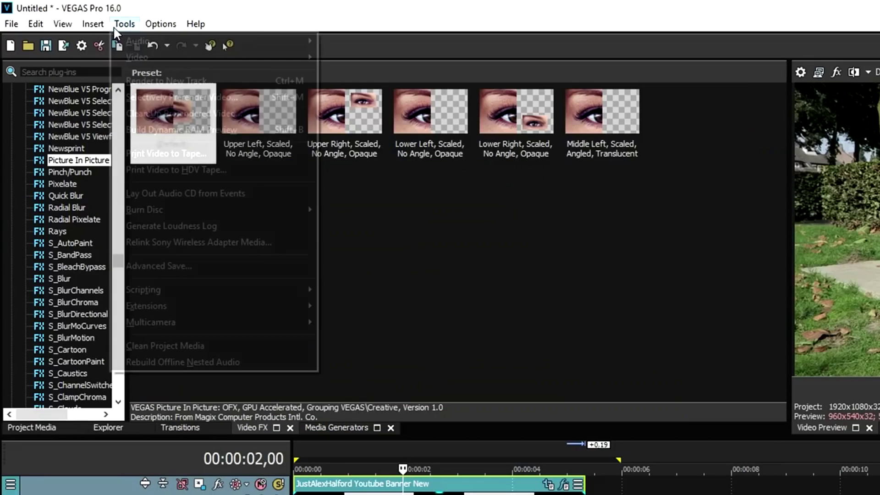